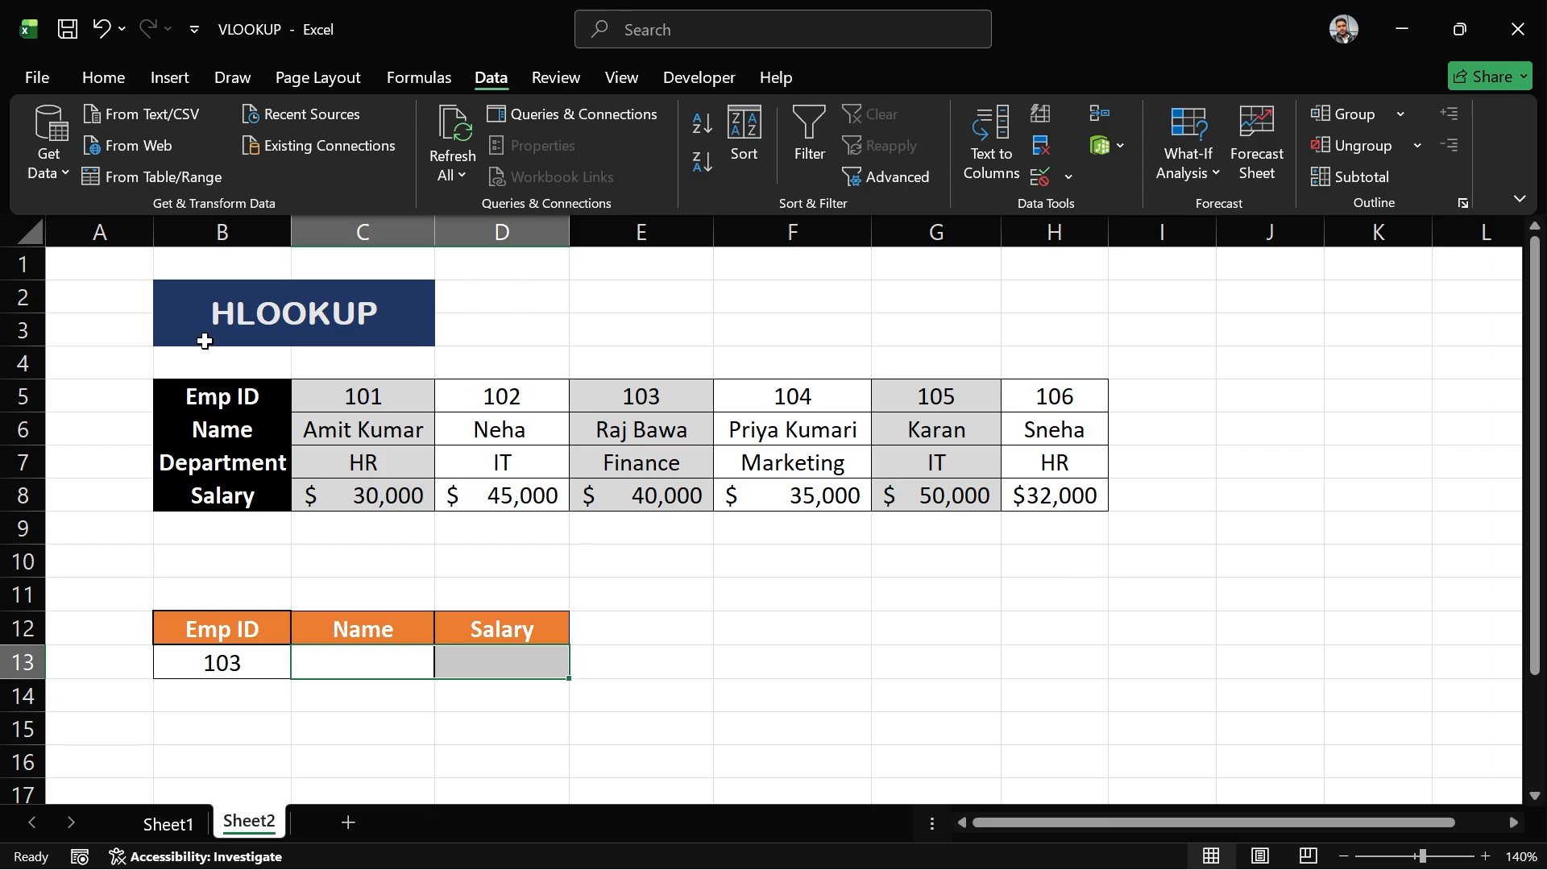
- Examine the employee table and the individual employee columns of data
{"action": "left_click", "coordinate": [128, 365]}
{"action": "left_click_drag", "start_coordinate": [128, 365], "coordinate": [1119, 580]}
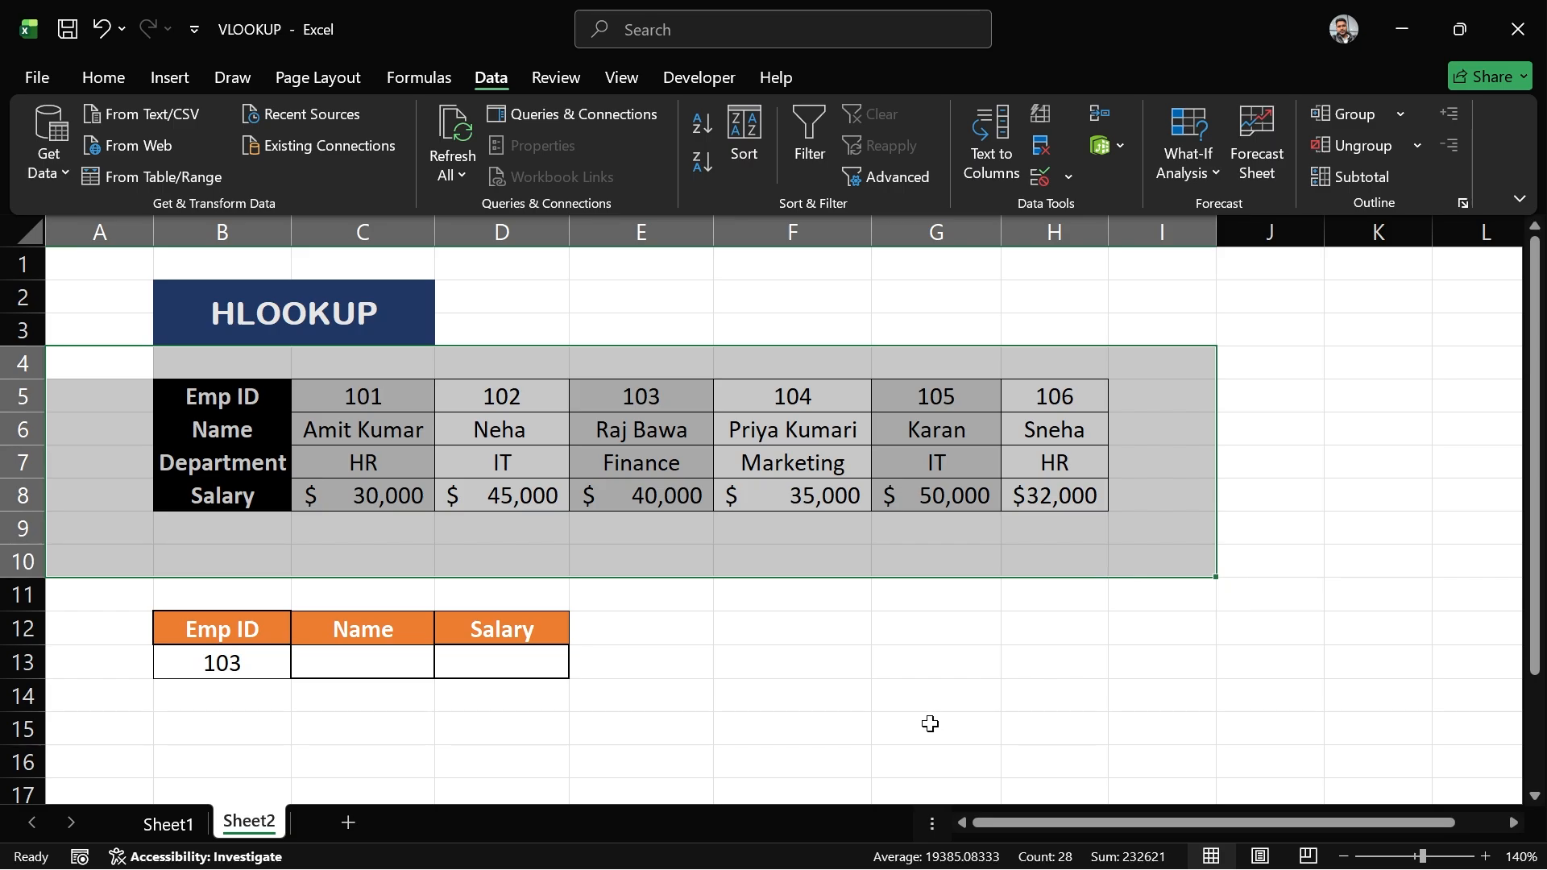
{"action": "left_click", "coordinate": [974, 635]}
{"action": "left_click", "coordinate": [769, 387]}
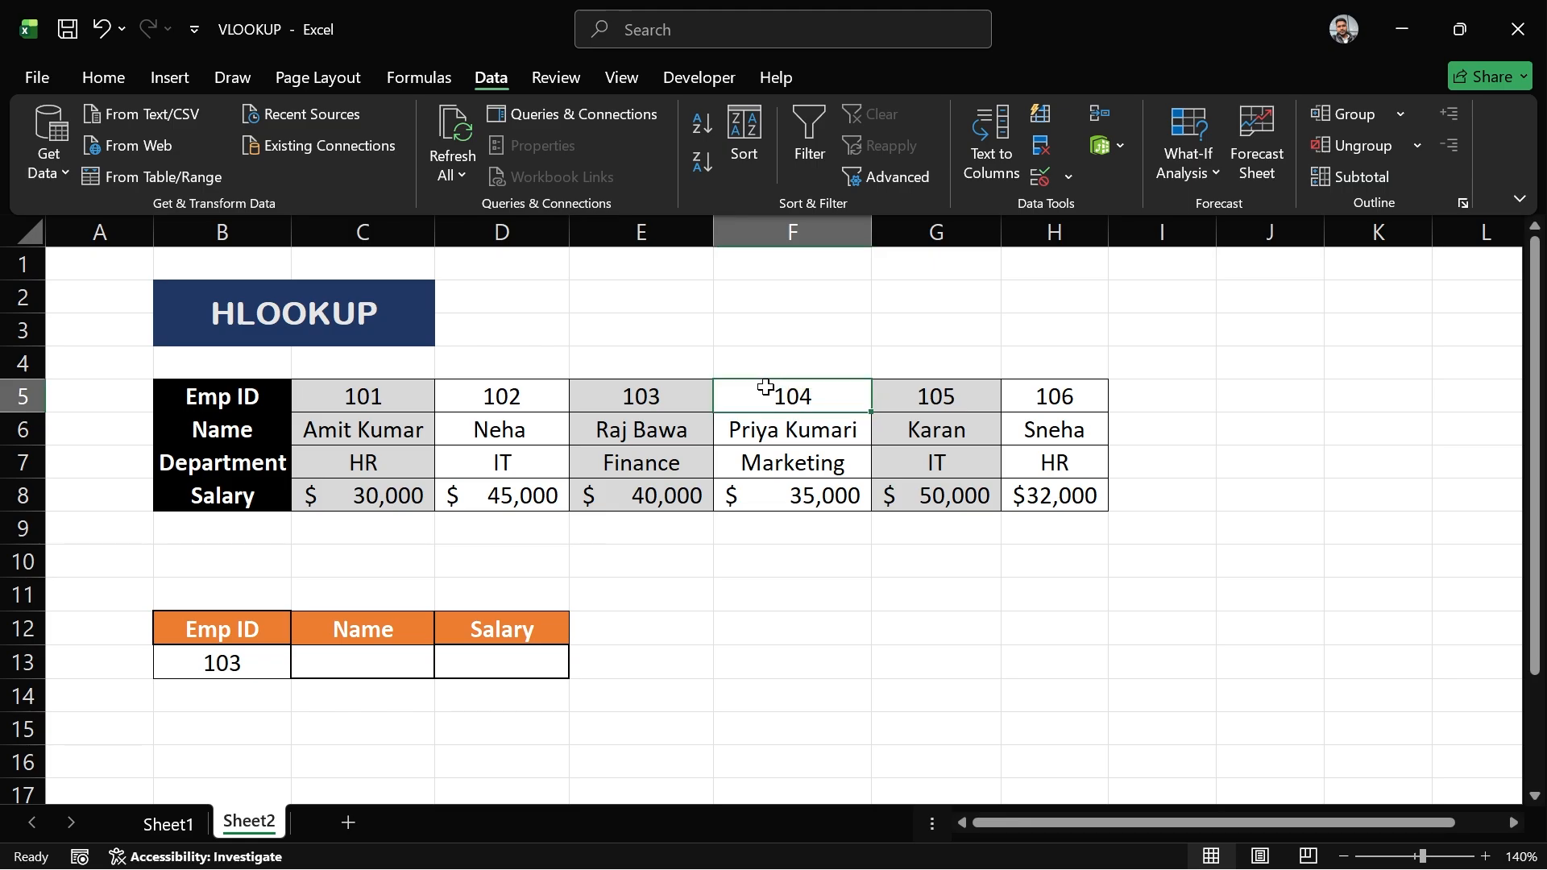
{"action": "left_click_drag", "start_coordinate": [765, 389], "coordinate": [801, 494]}
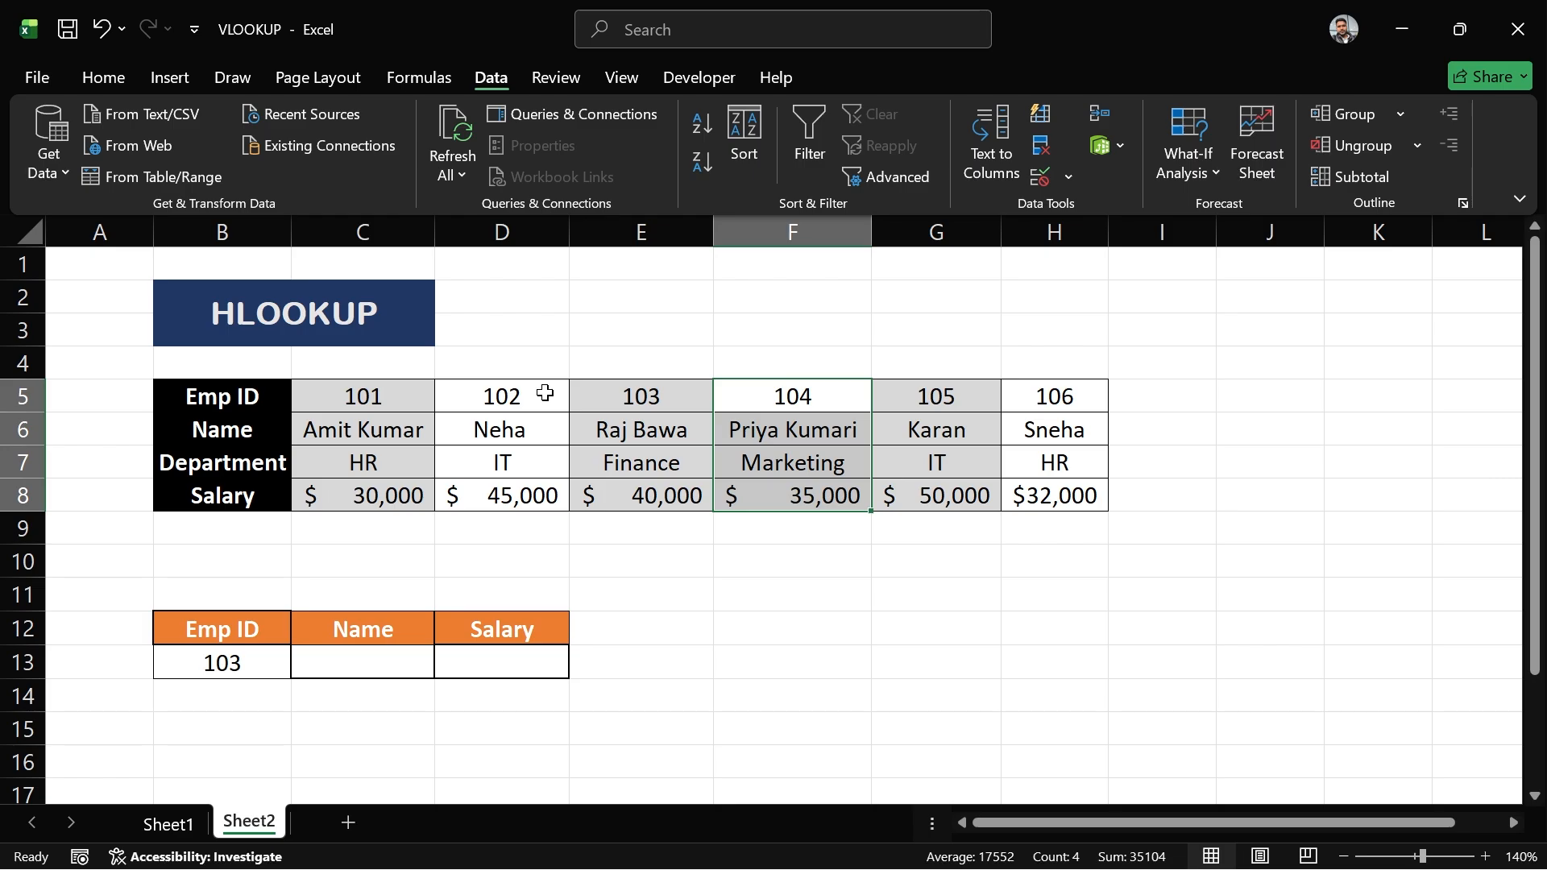
{"action": "left_click_drag", "start_coordinate": [545, 392], "coordinate": [547, 495]}
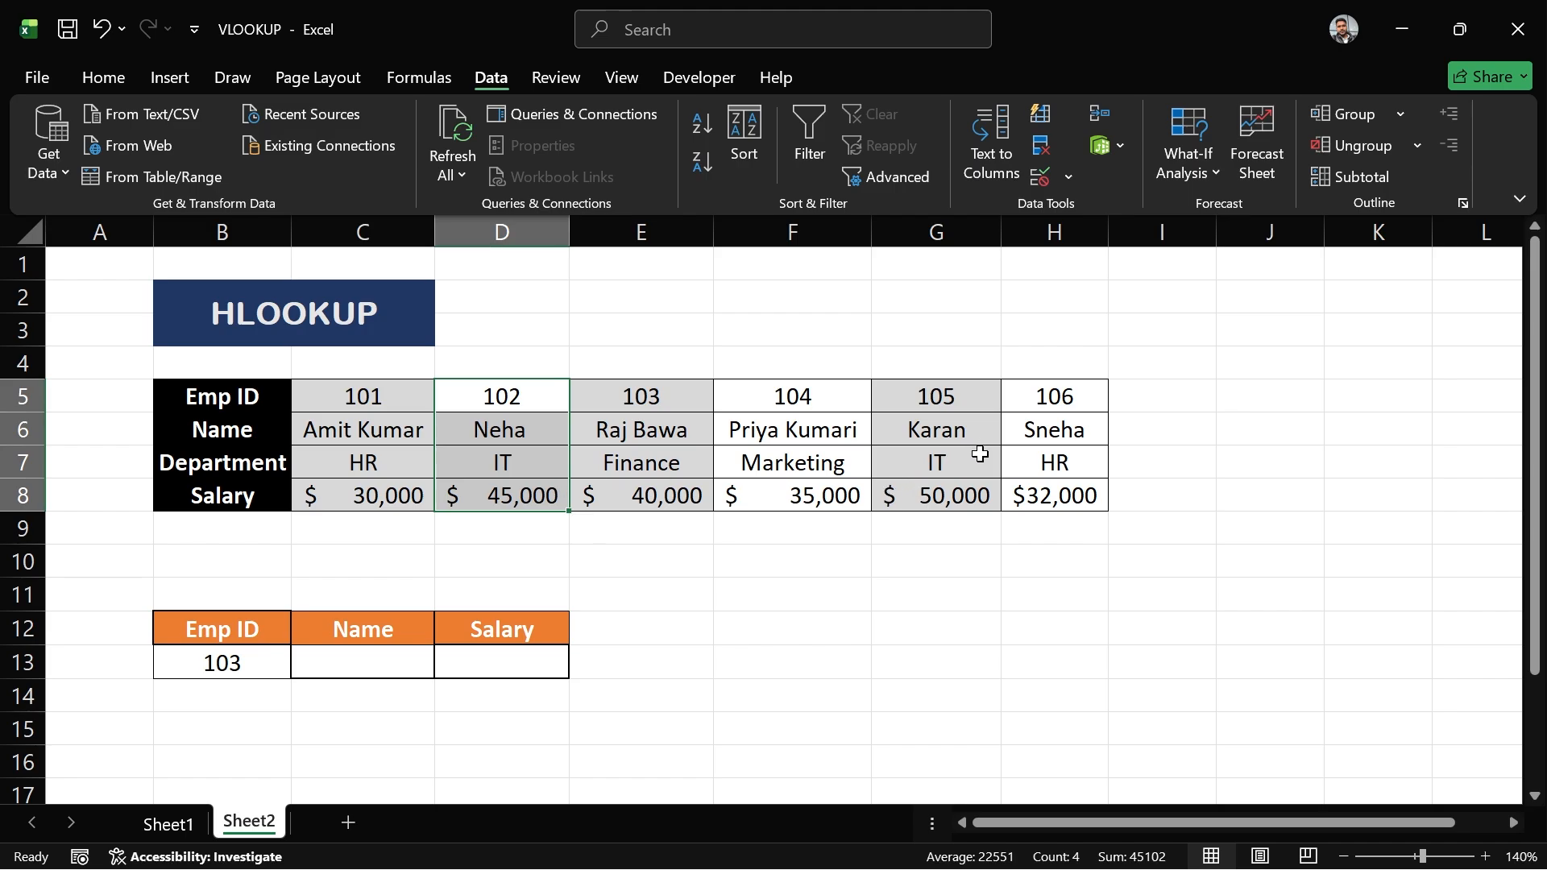
{"action": "left_click_drag", "start_coordinate": [121, 360], "coordinate": [1055, 549]}
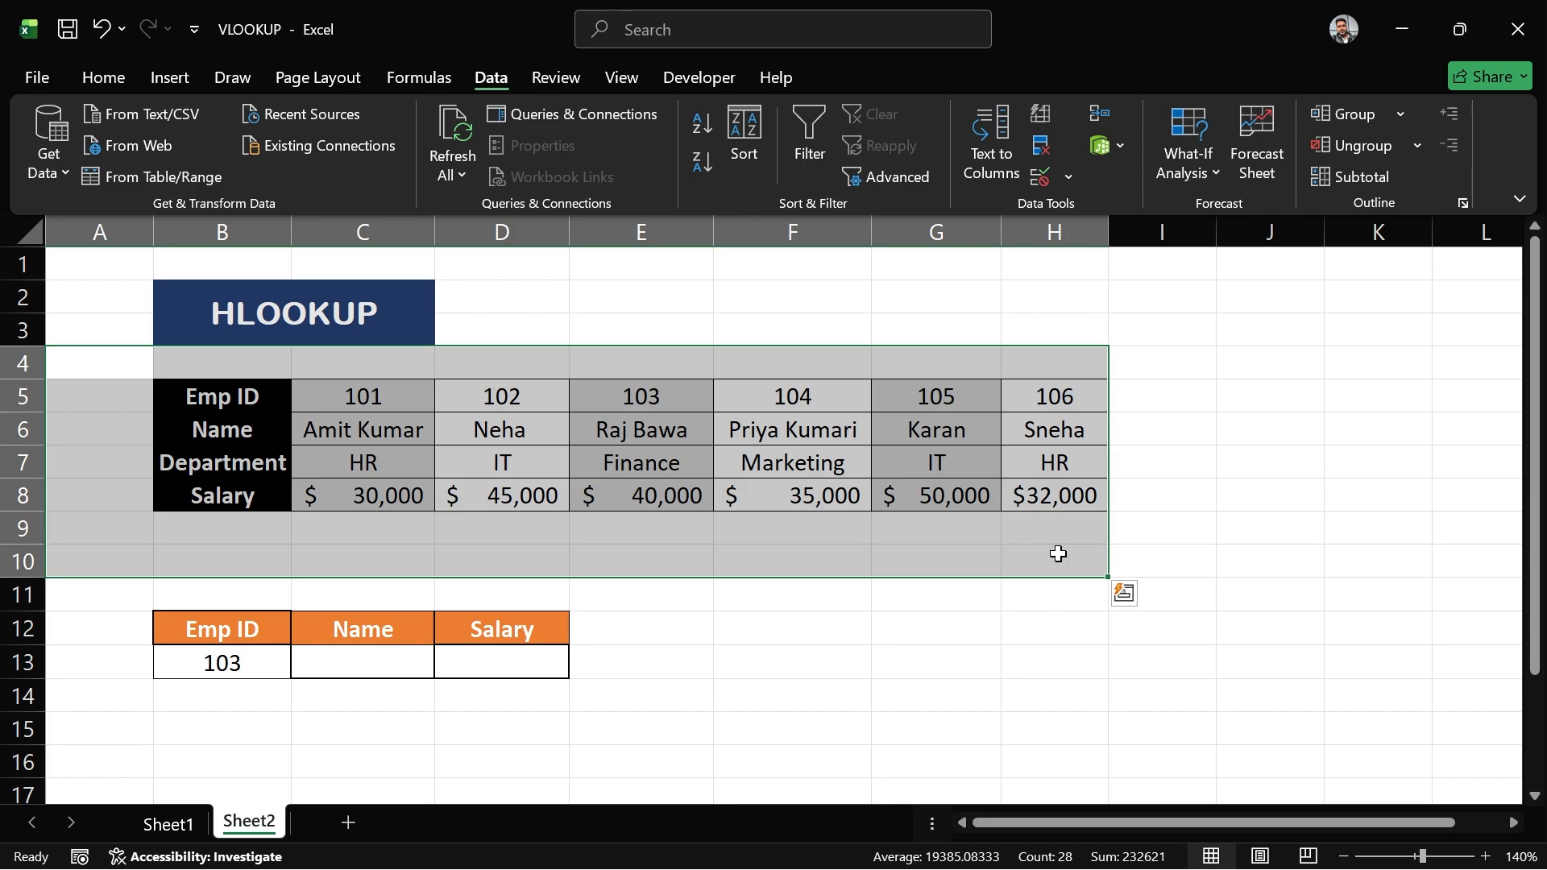
- Examine the table's row headers, its data rows and the Emp ID, Name and Salary lookup cells
{"action": "left_click", "coordinate": [222, 395]}
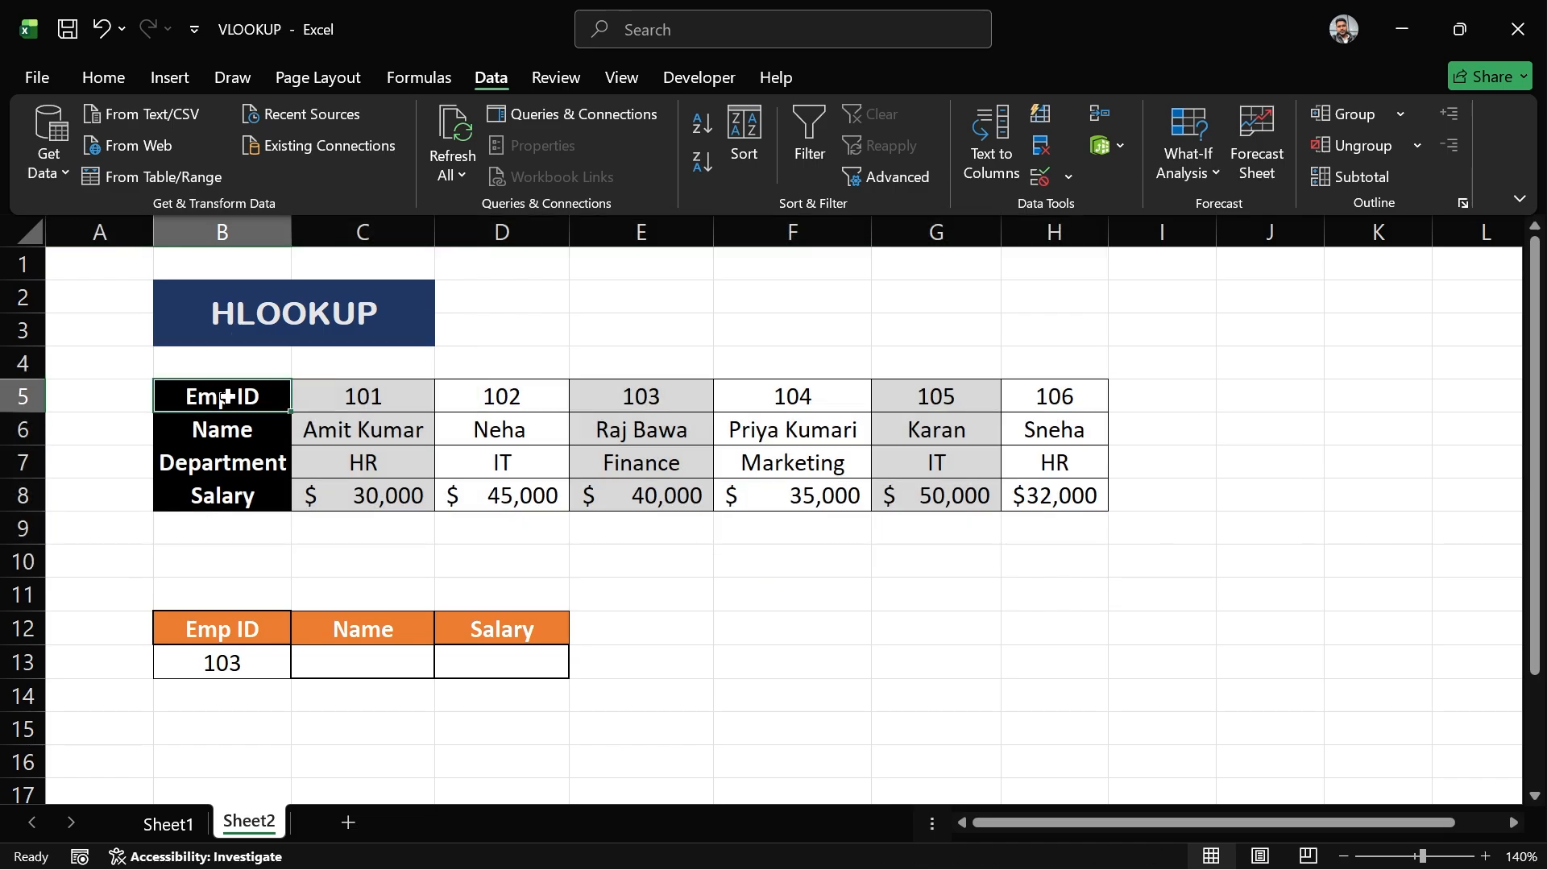
{"action": "left_click", "coordinate": [249, 429]}
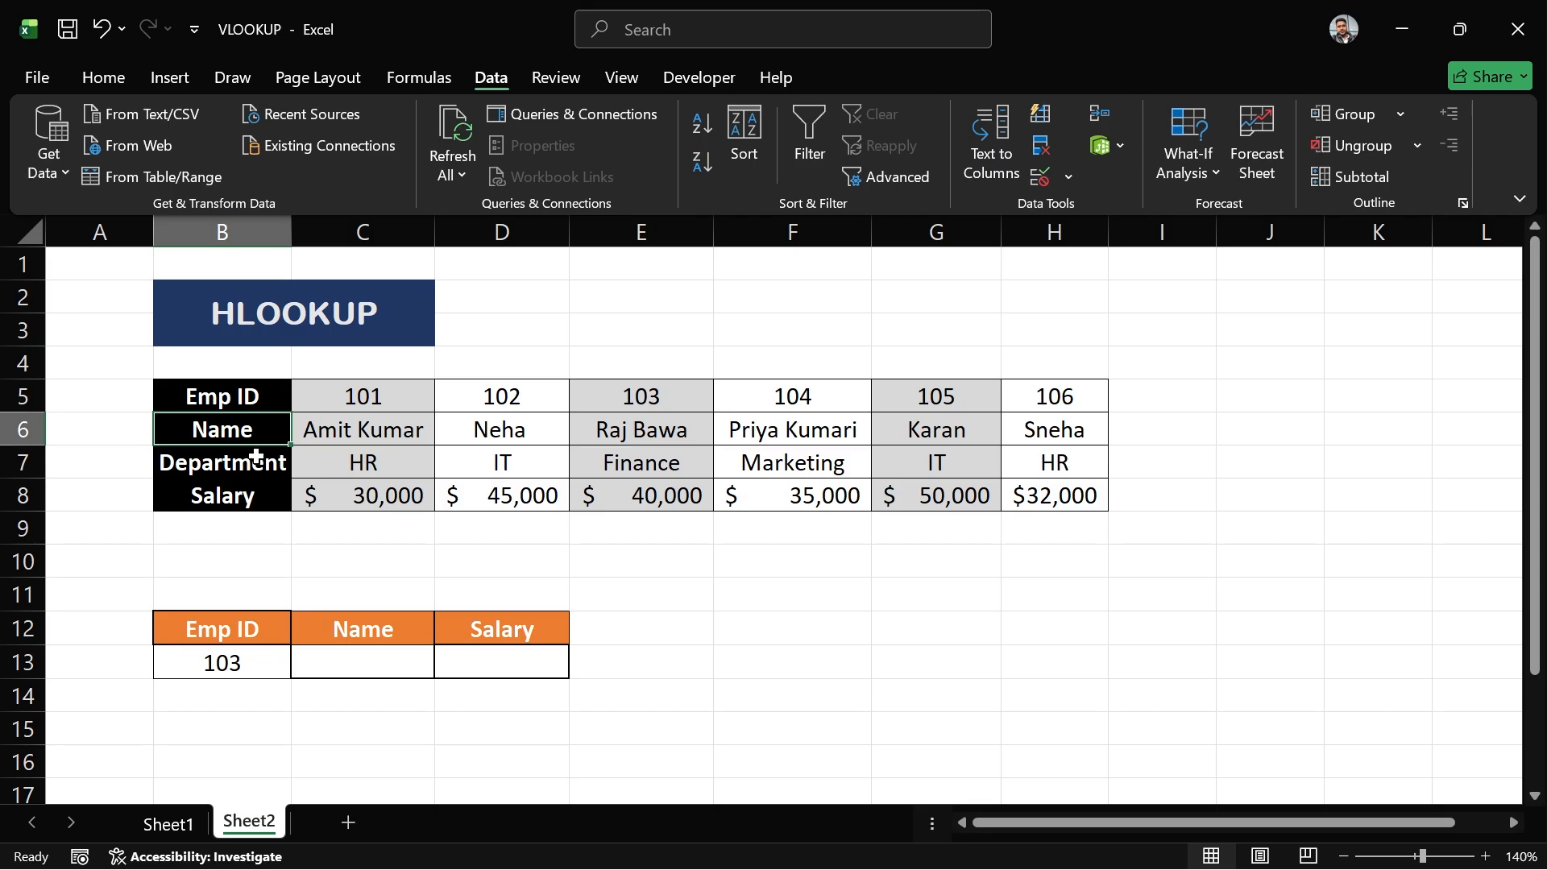
{"action": "left_click", "coordinate": [255, 458]}
{"action": "left_click_drag", "start_coordinate": [244, 397], "coordinate": [270, 495]}
{"action": "left_click_drag", "start_coordinate": [326, 392], "coordinate": [1053, 494]}
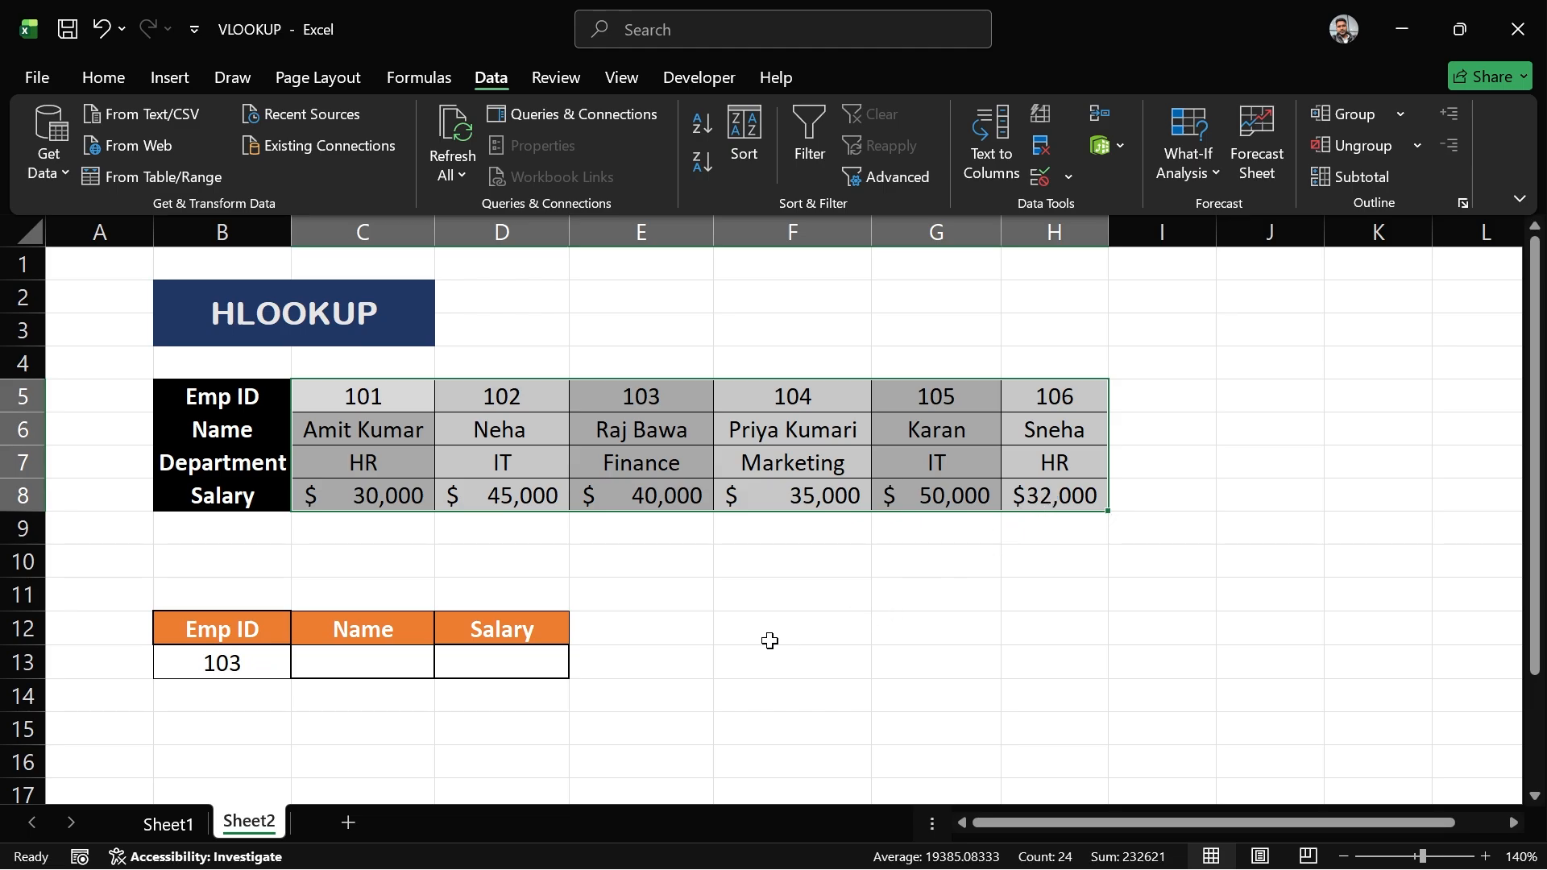
{"action": "left_click_drag", "start_coordinate": [201, 372], "coordinate": [265, 423]}
{"action": "left_click", "coordinate": [249, 400]}
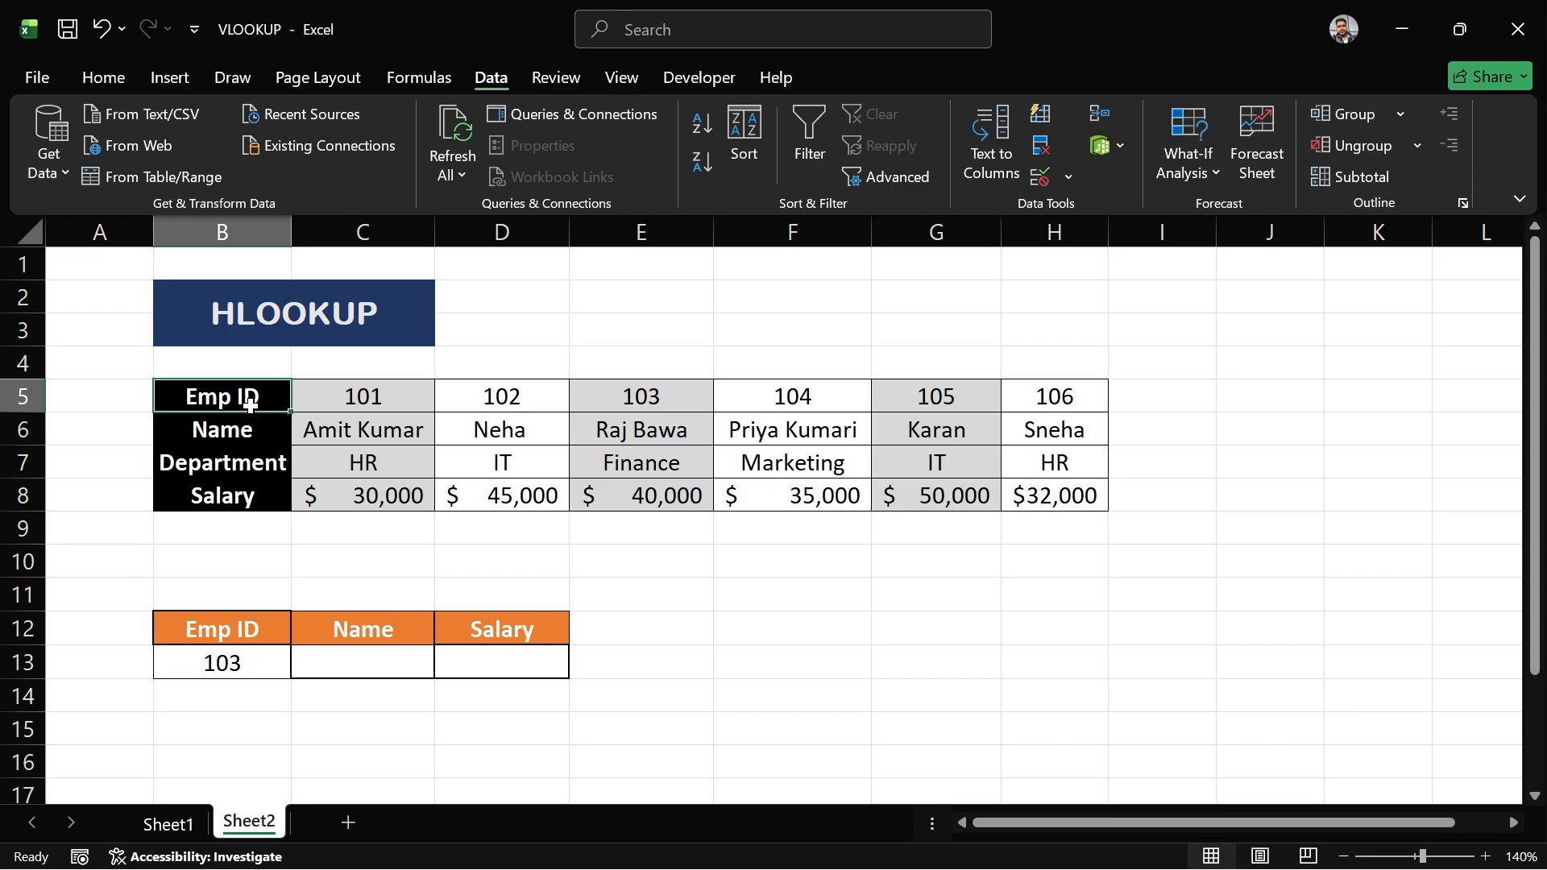
{"action": "left_click", "coordinate": [388, 657]}
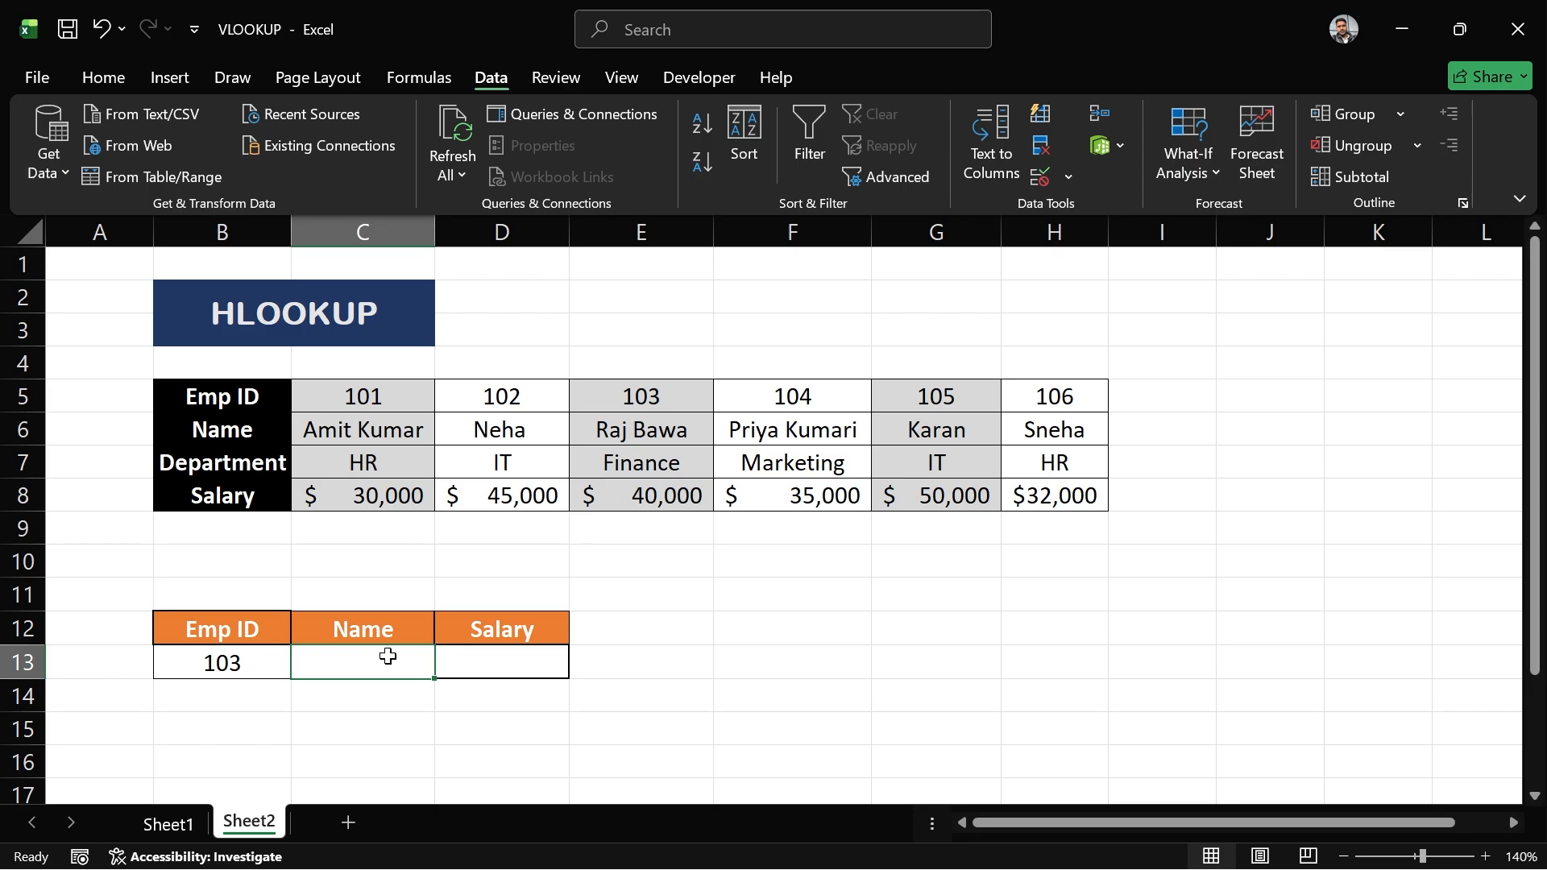
{"action": "left_click_drag", "start_coordinate": [245, 396], "coordinate": [222, 491]}
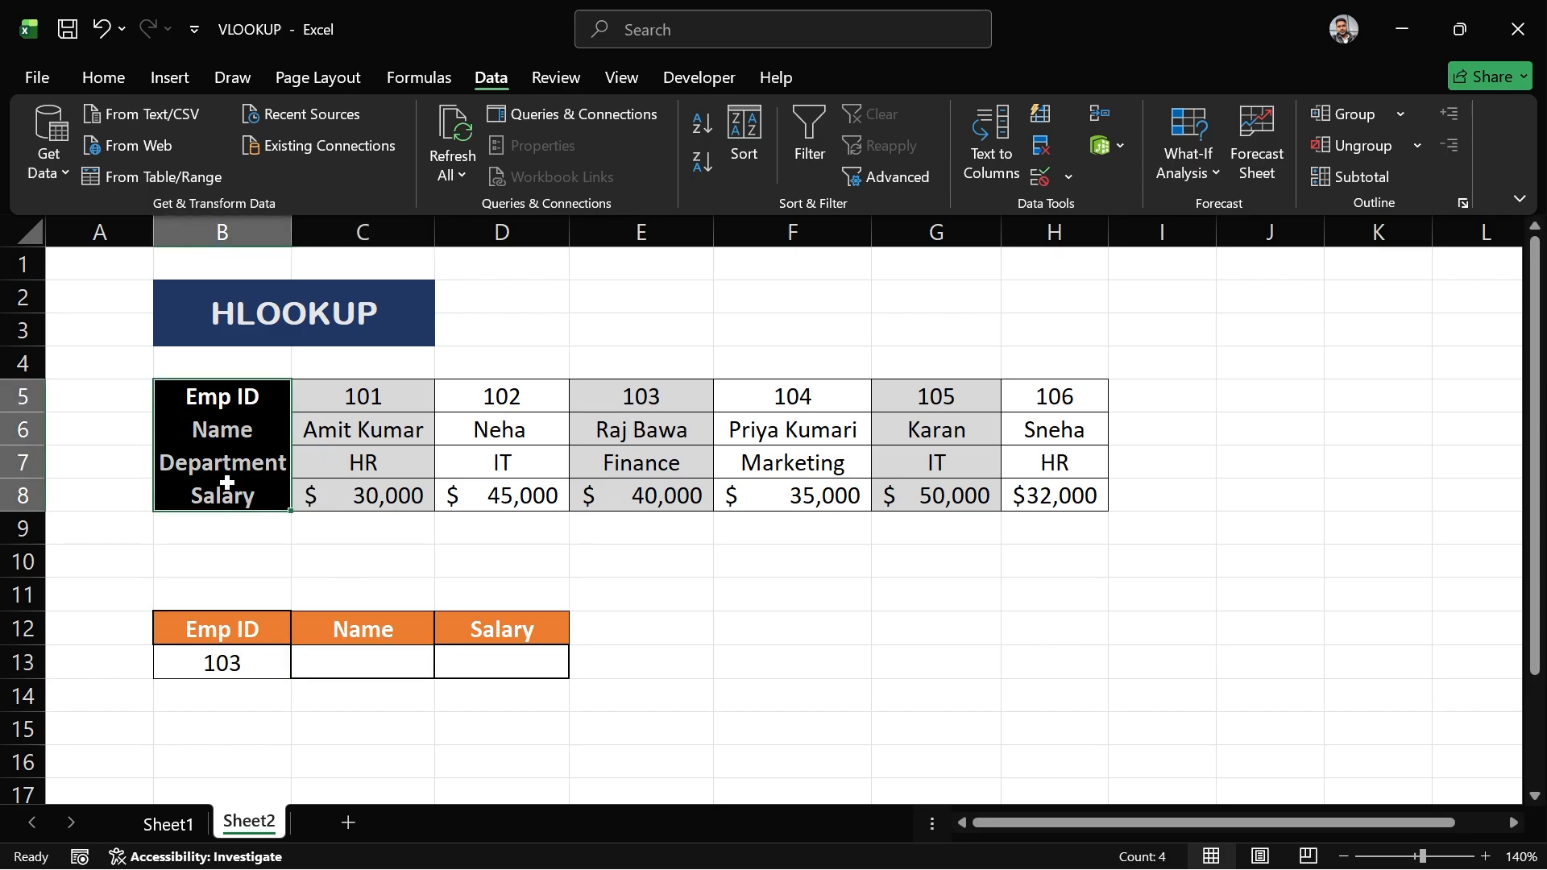
{"action": "left_click", "coordinate": [329, 672]}
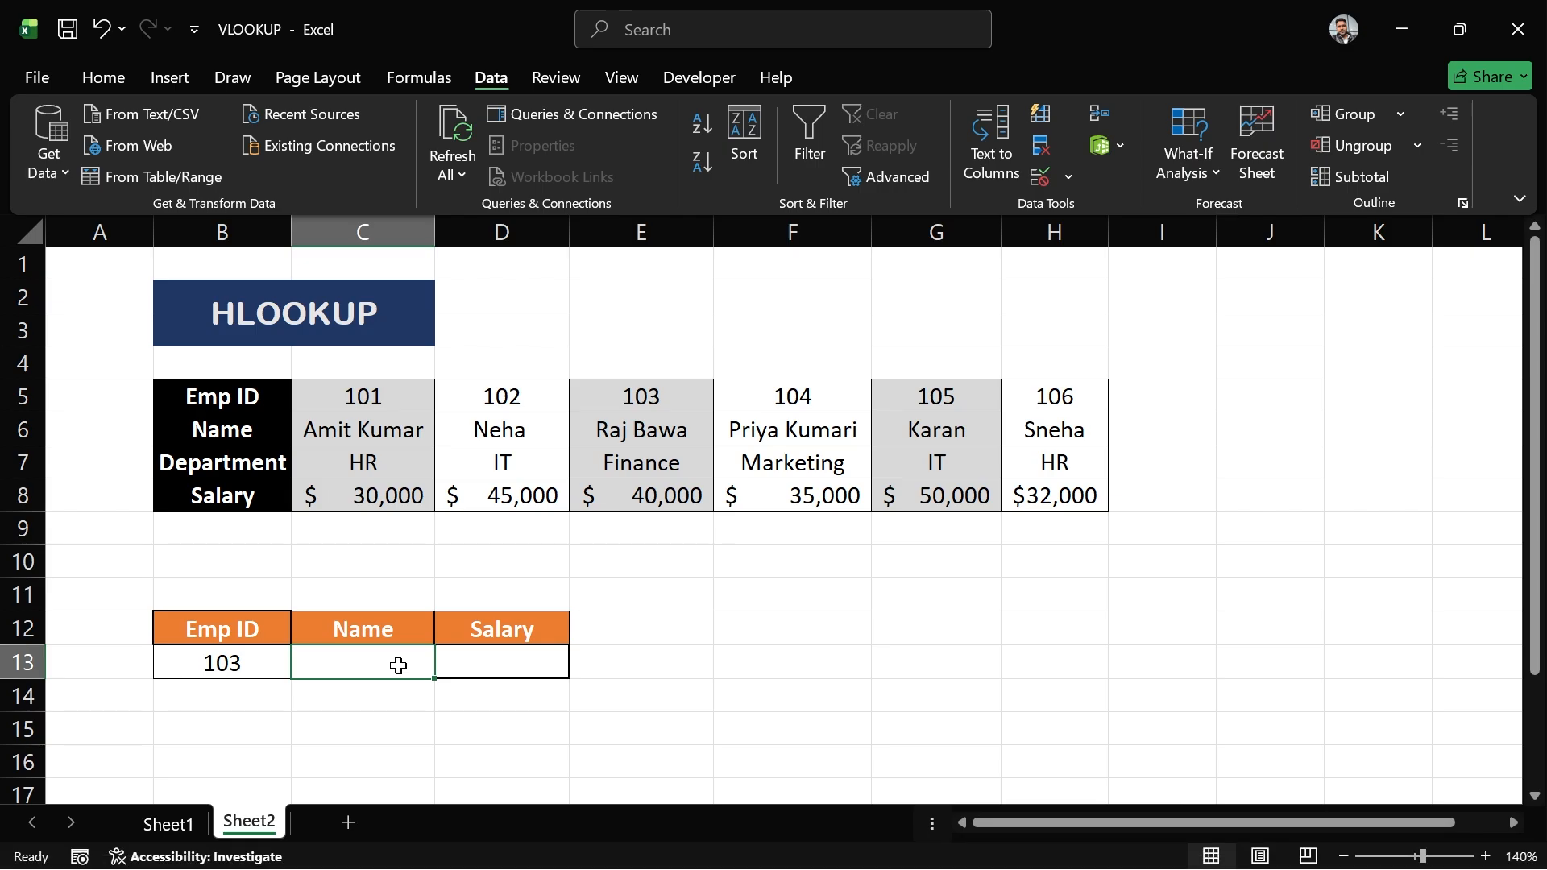
{"action": "type", "text": "="}
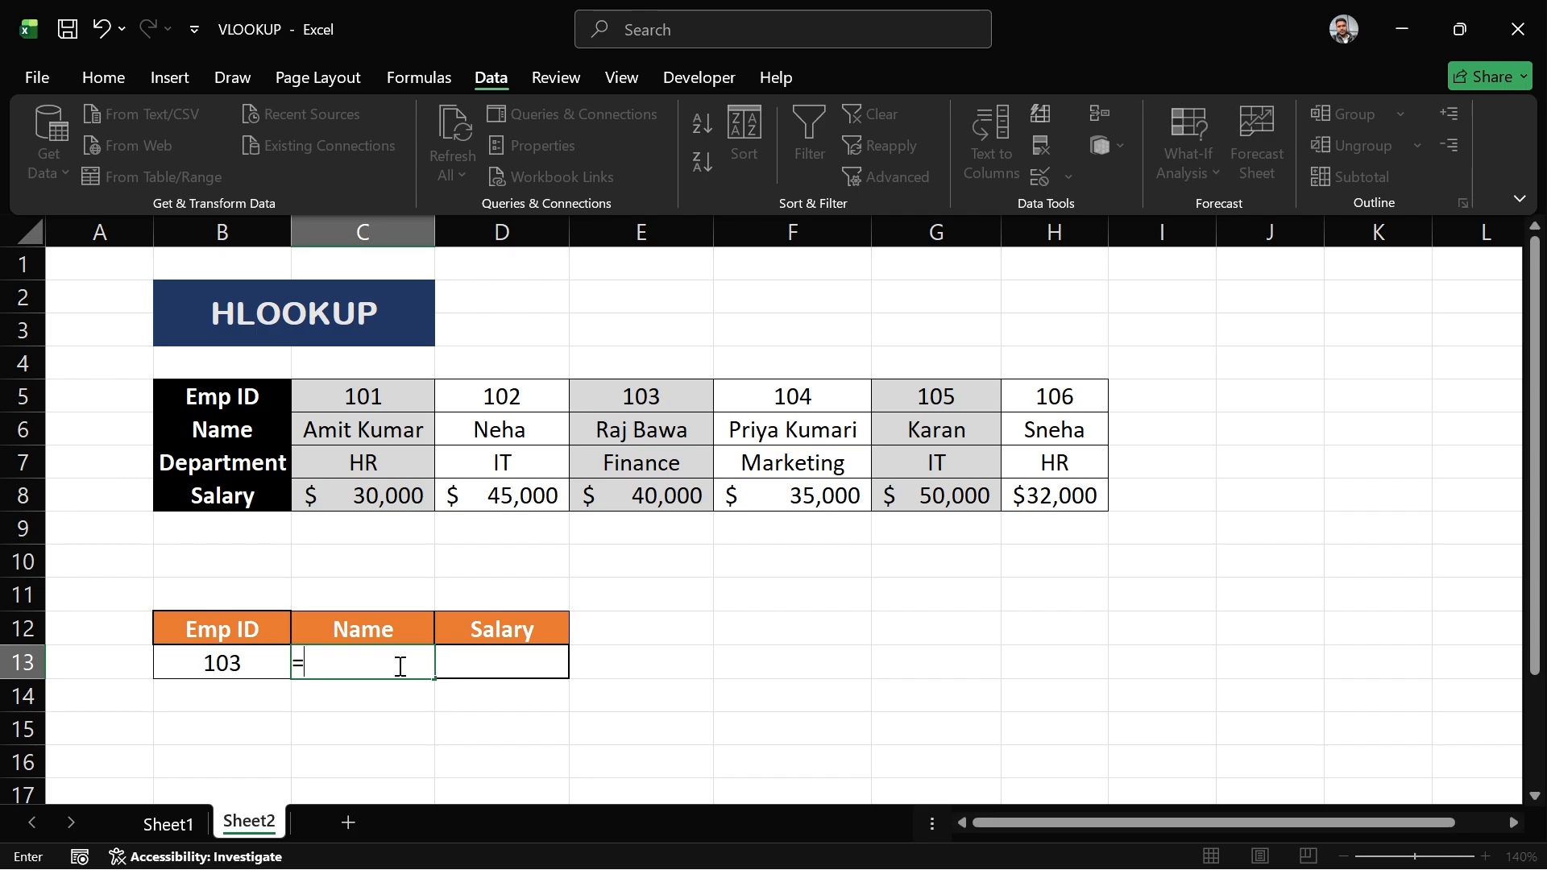
{"action": "type", "text": "hlook"}
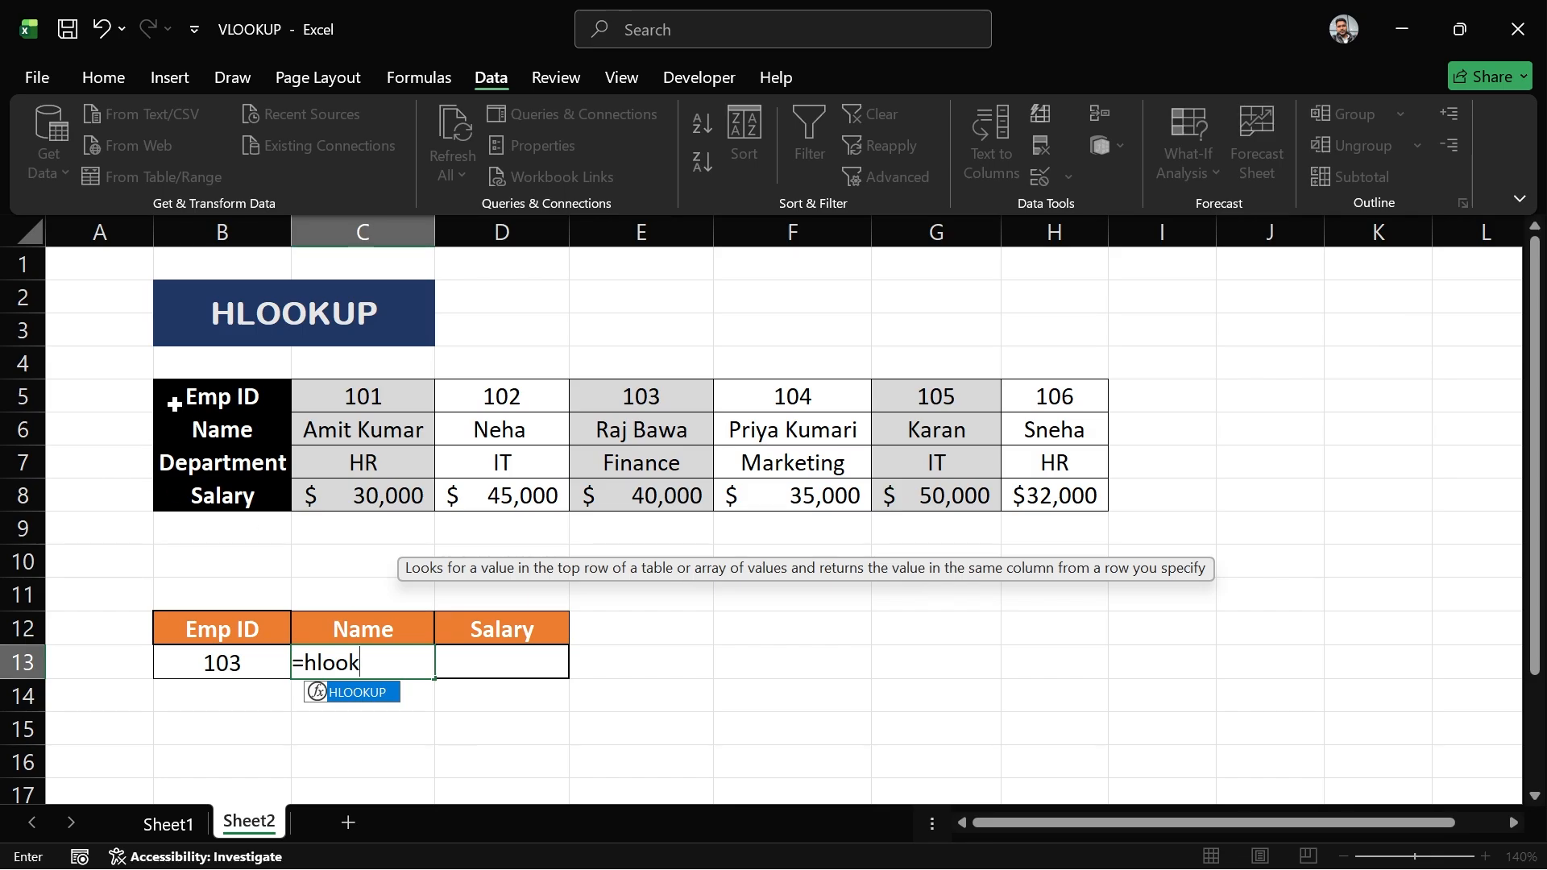
{"action": "left_click_drag", "start_coordinate": [202, 391], "coordinate": [1051, 413]}
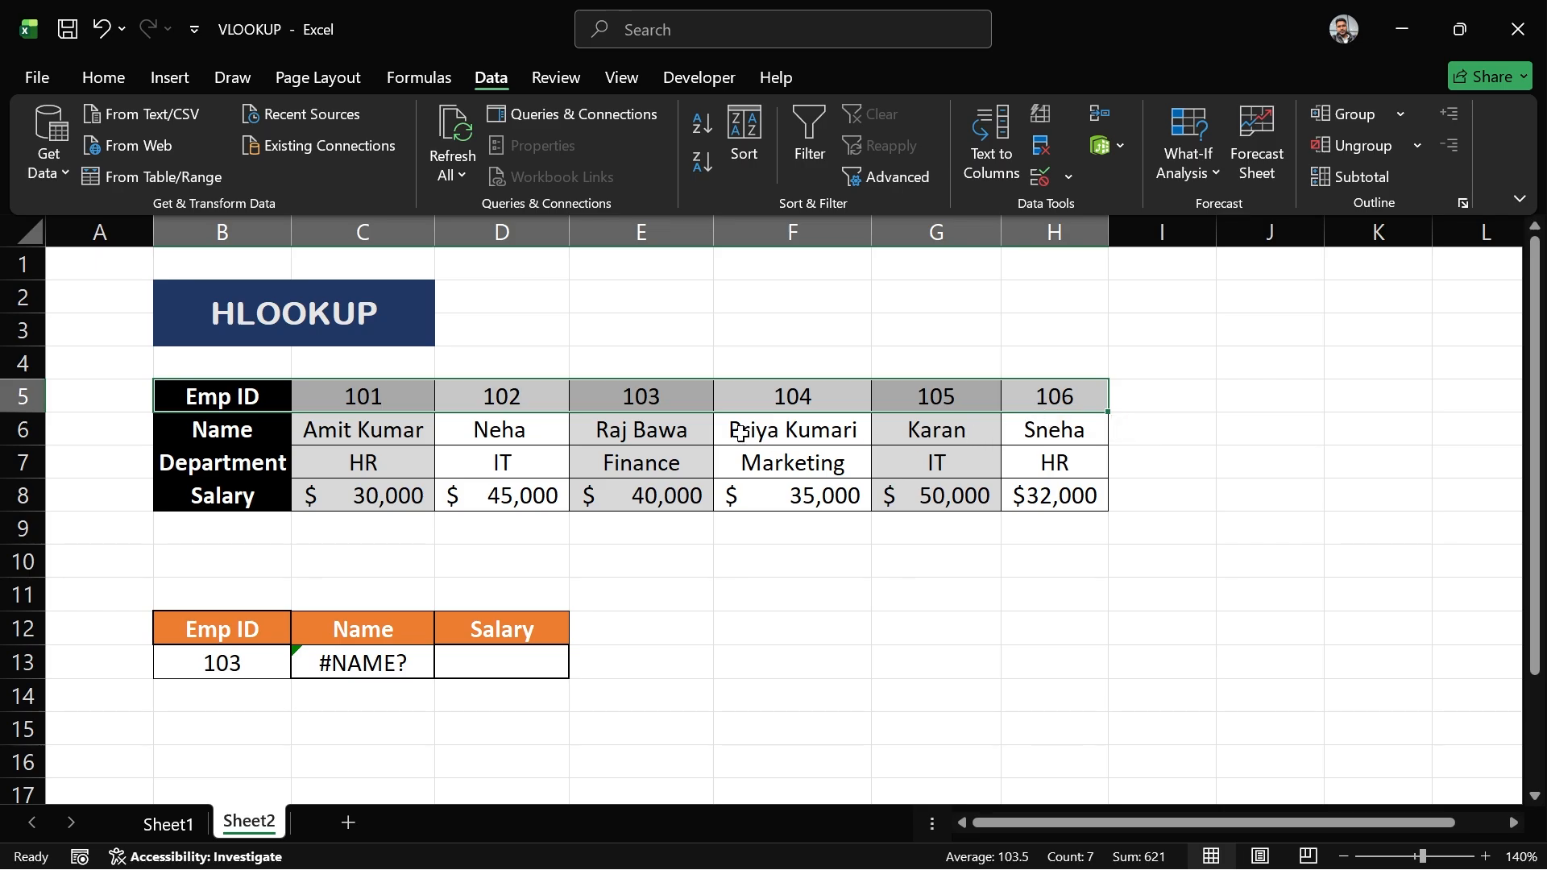
{"action": "left_click_drag", "start_coordinate": [374, 432], "coordinate": [1045, 424]}
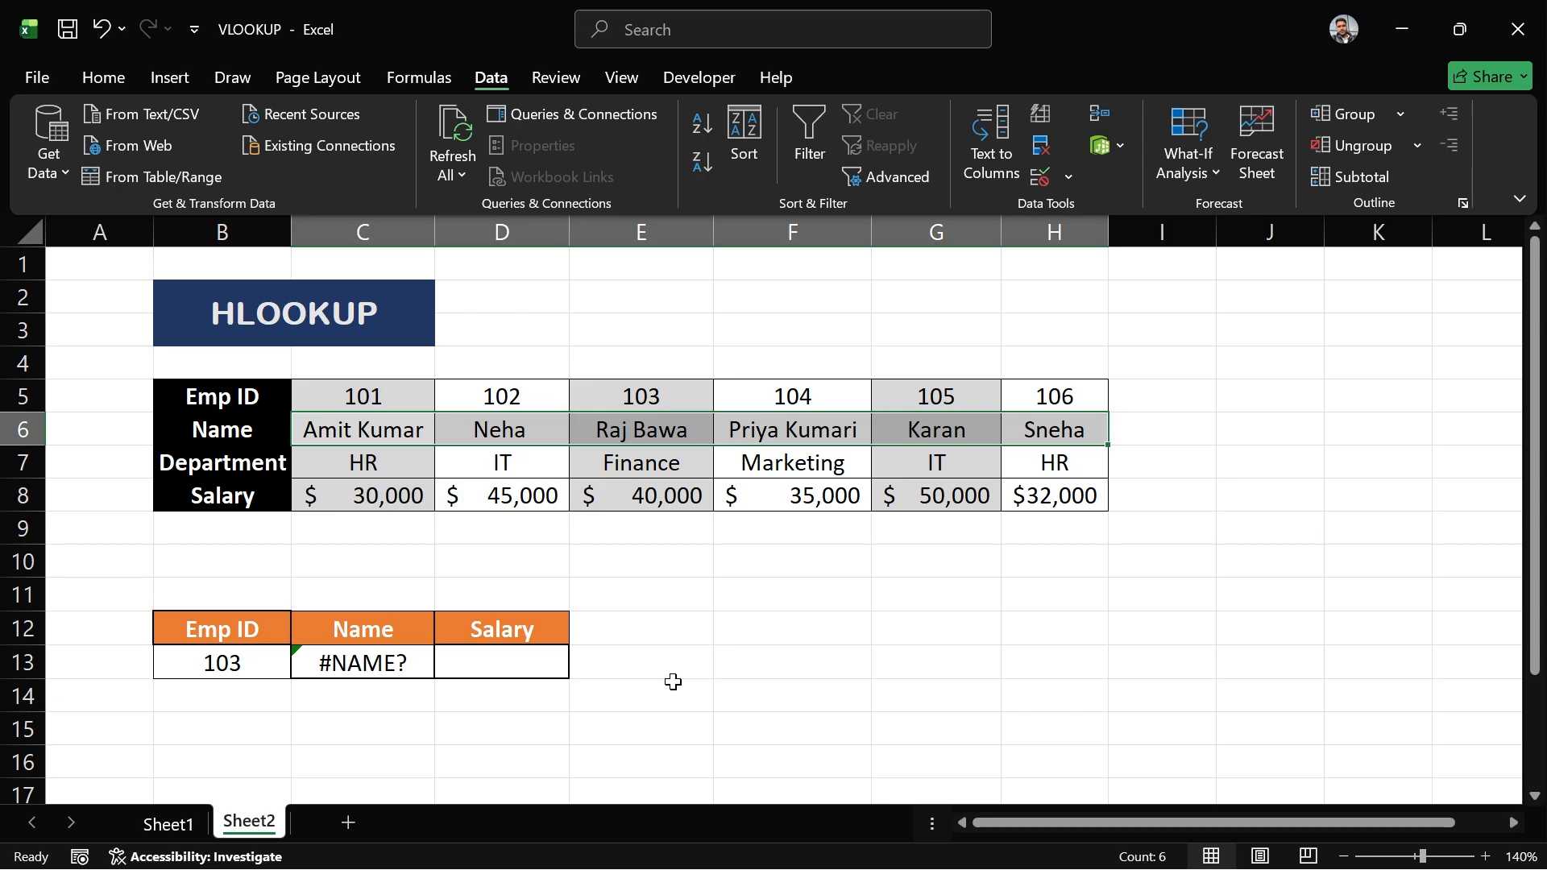
- Start an HLOOKUP formula in the Name cell with B13 as lookup value and B5:H8 as table array
{"action": "left_click", "coordinate": [431, 662]}
{"action": "type", "text": "=hlook"}
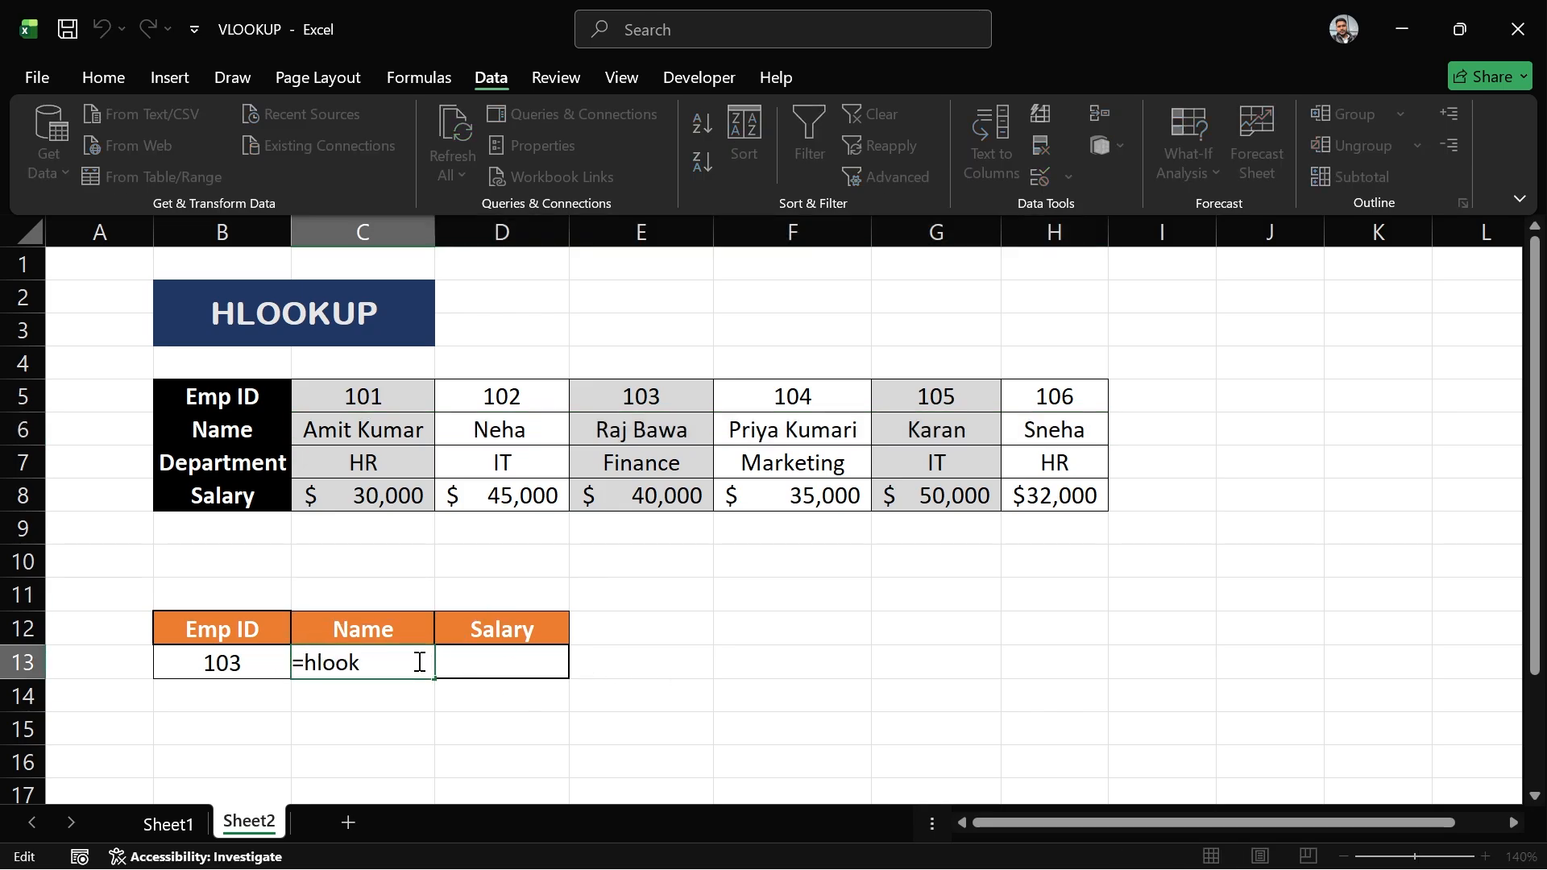
{"action": "type", "text": "up"}
{"action": "key", "text": "Tab"}
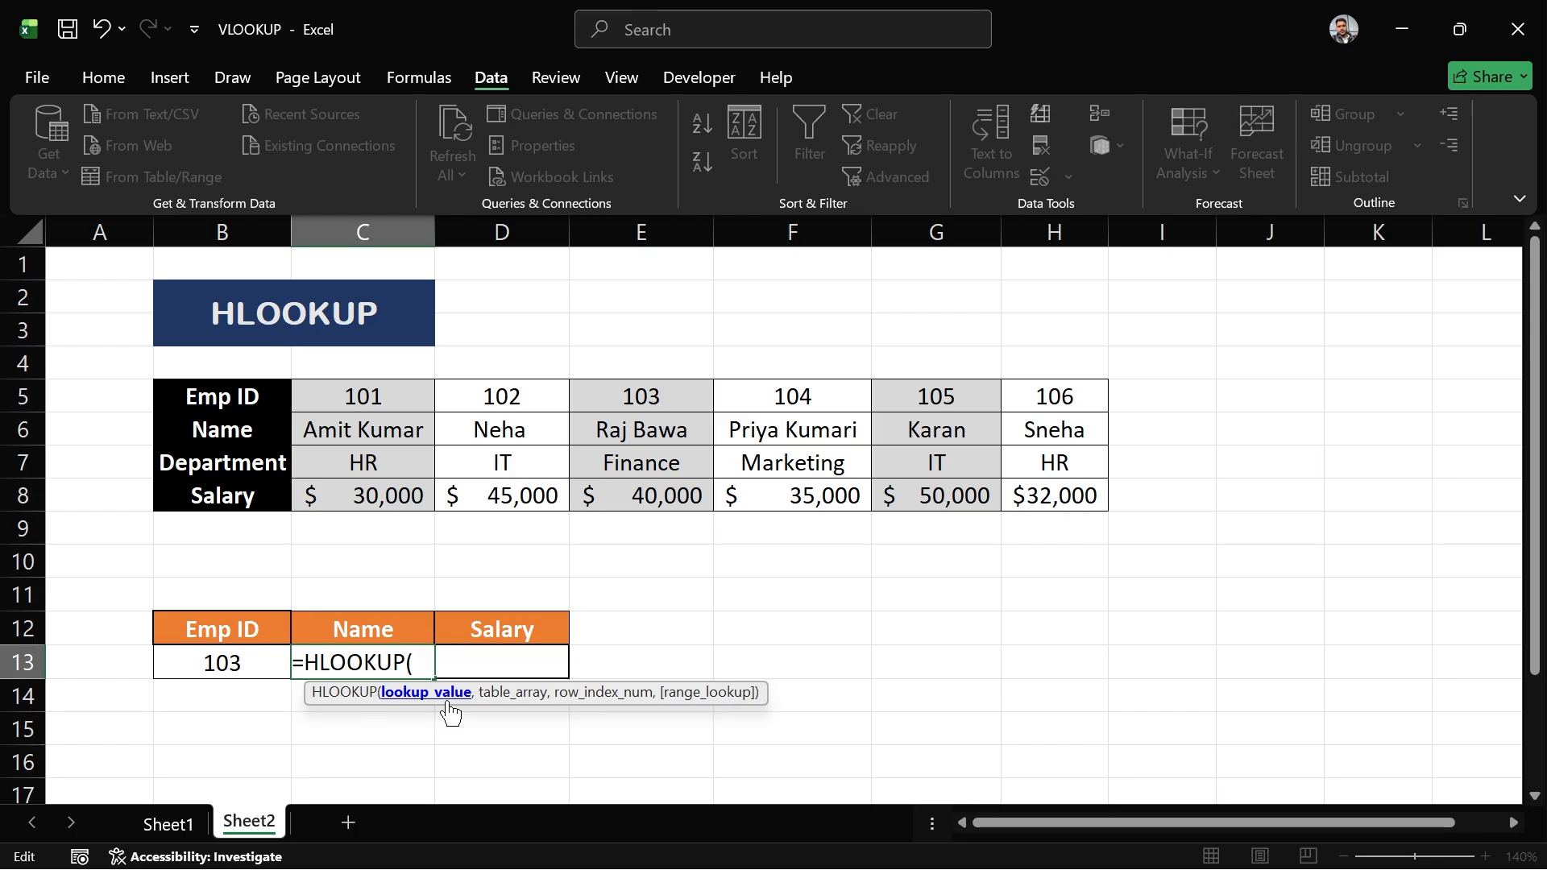
{"action": "left_click", "coordinate": [256, 661]}
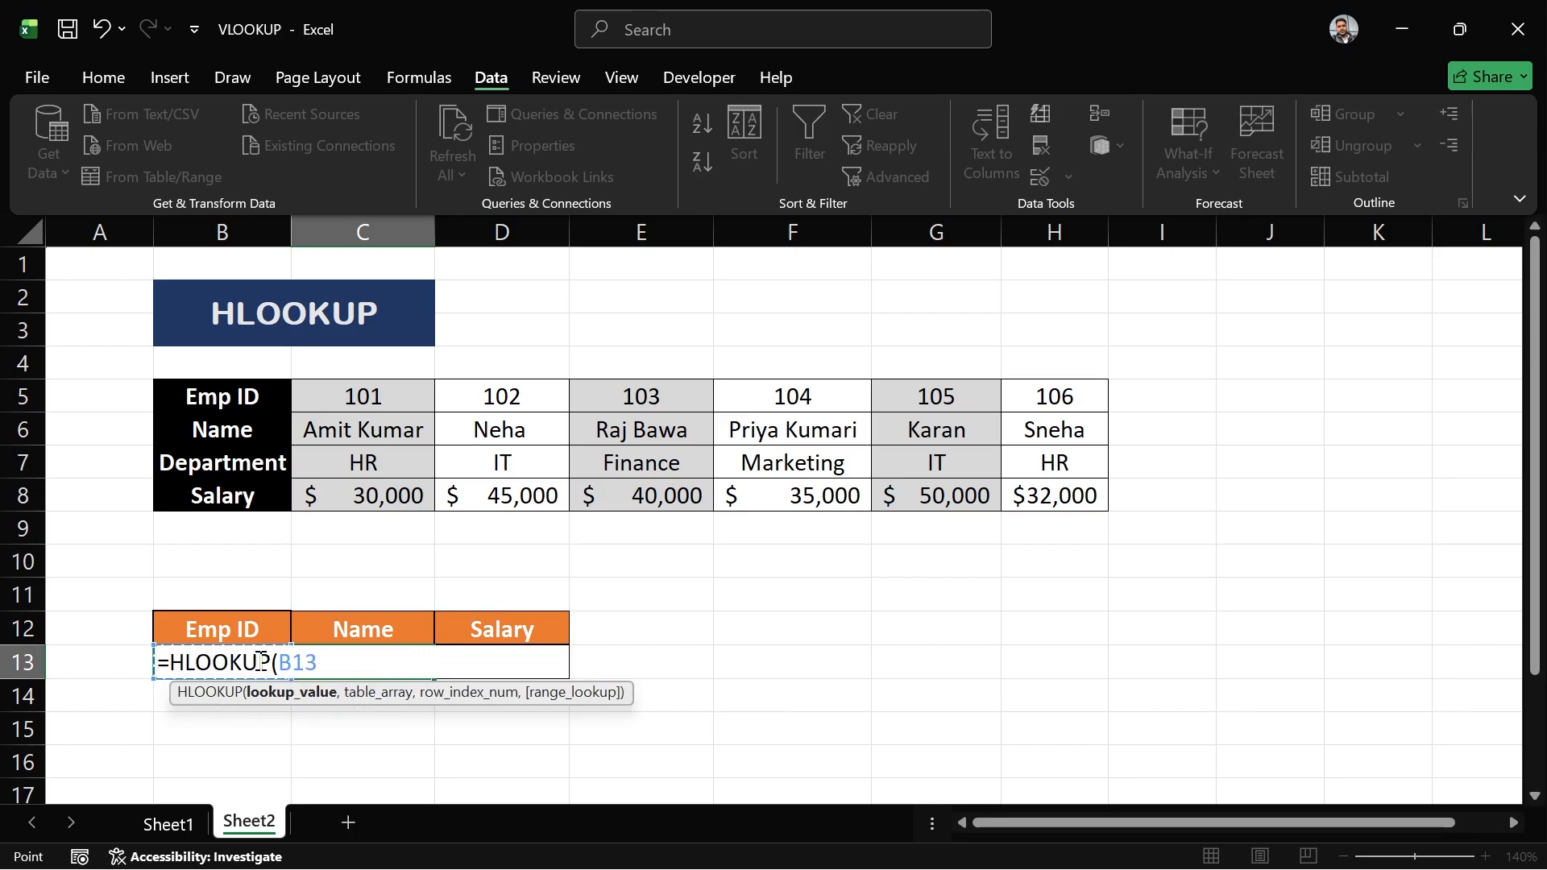
{"action": "type", "text": ","}
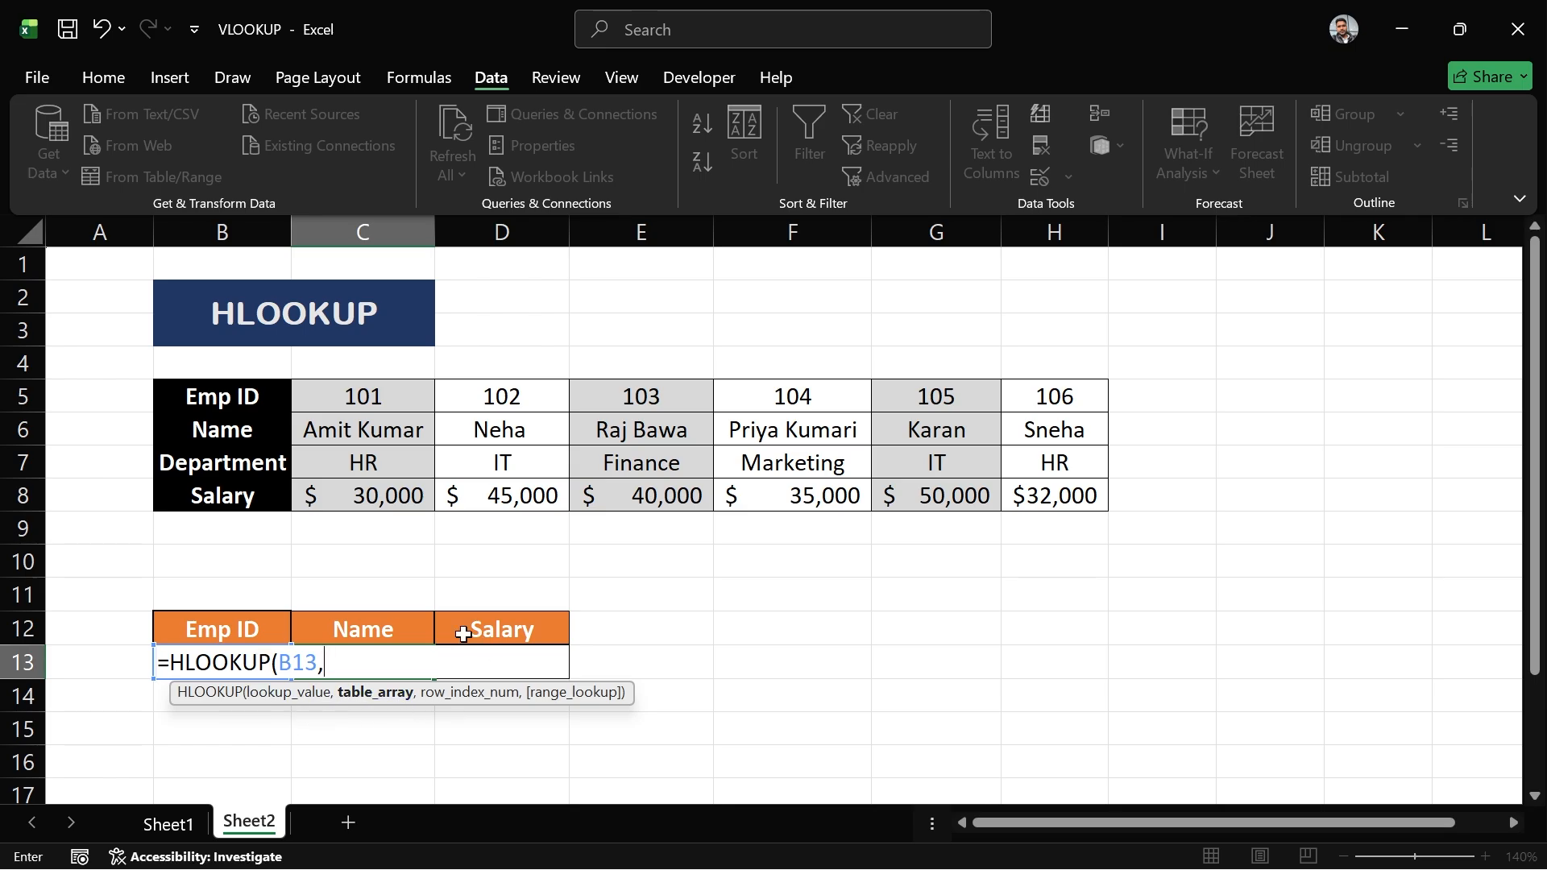
{"action": "left_click_drag", "start_coordinate": [227, 399], "coordinate": [1047, 494]}
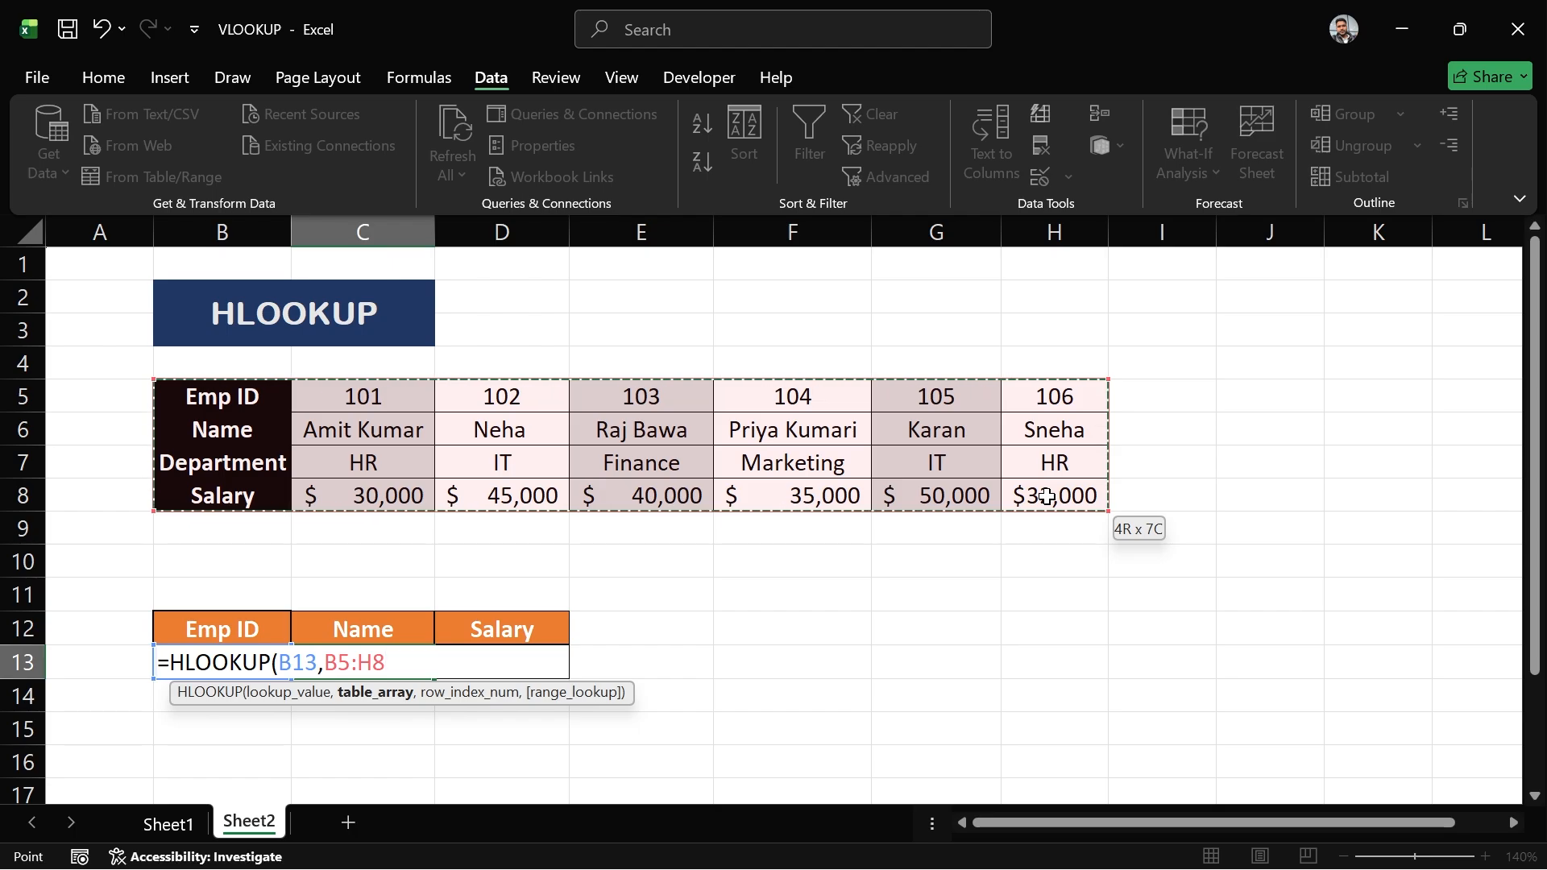
{"action": "type", "text": ","}
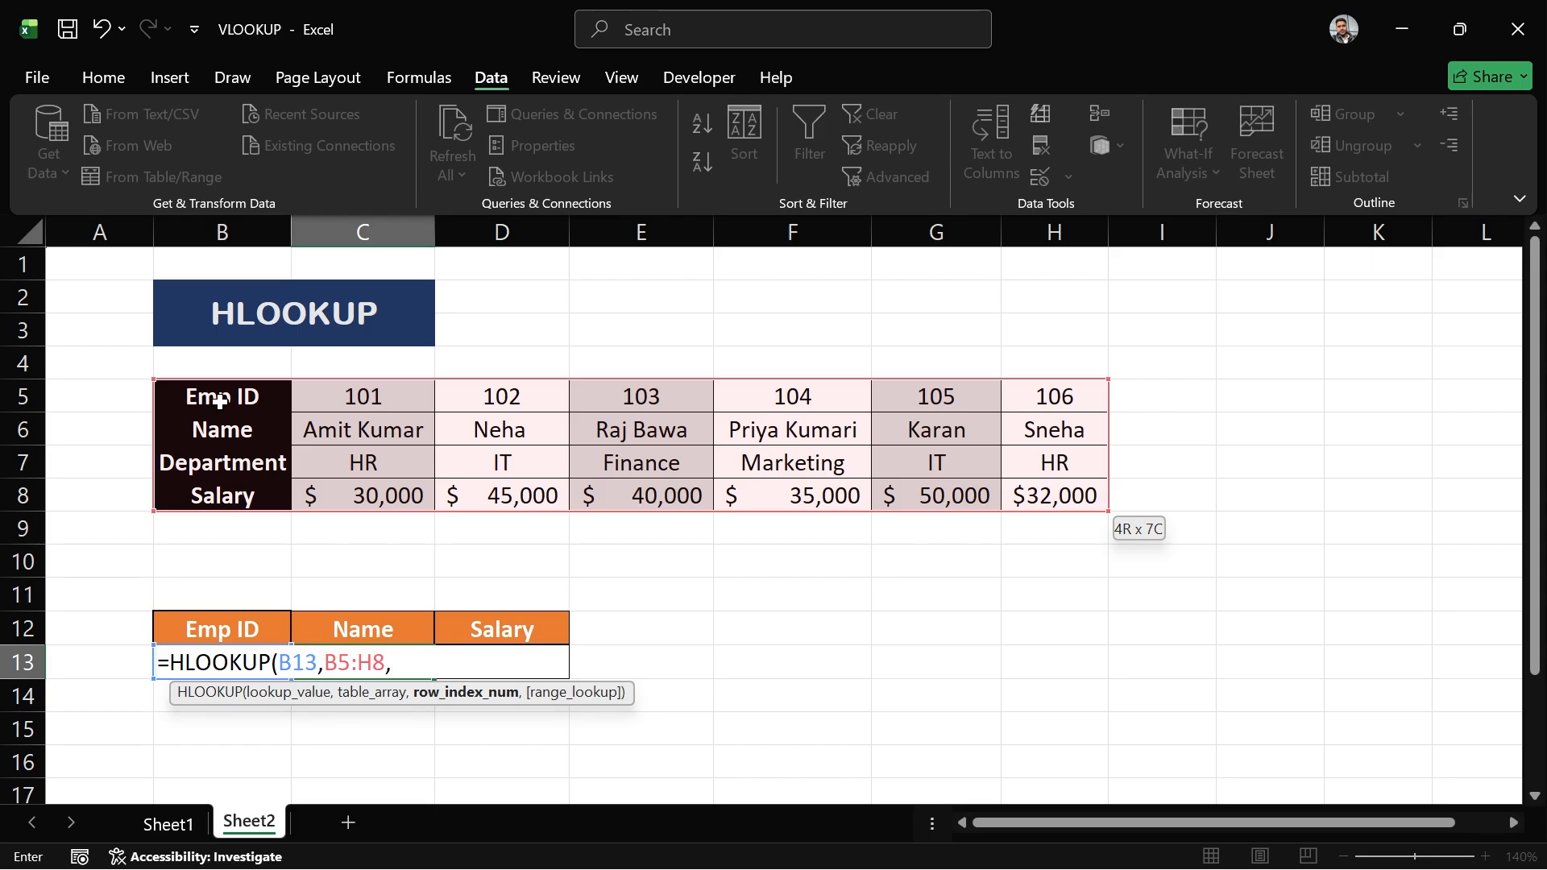
- Finish the Name formula with row index 2 and exact match 0
{"action": "left_click", "coordinate": [224, 430]}
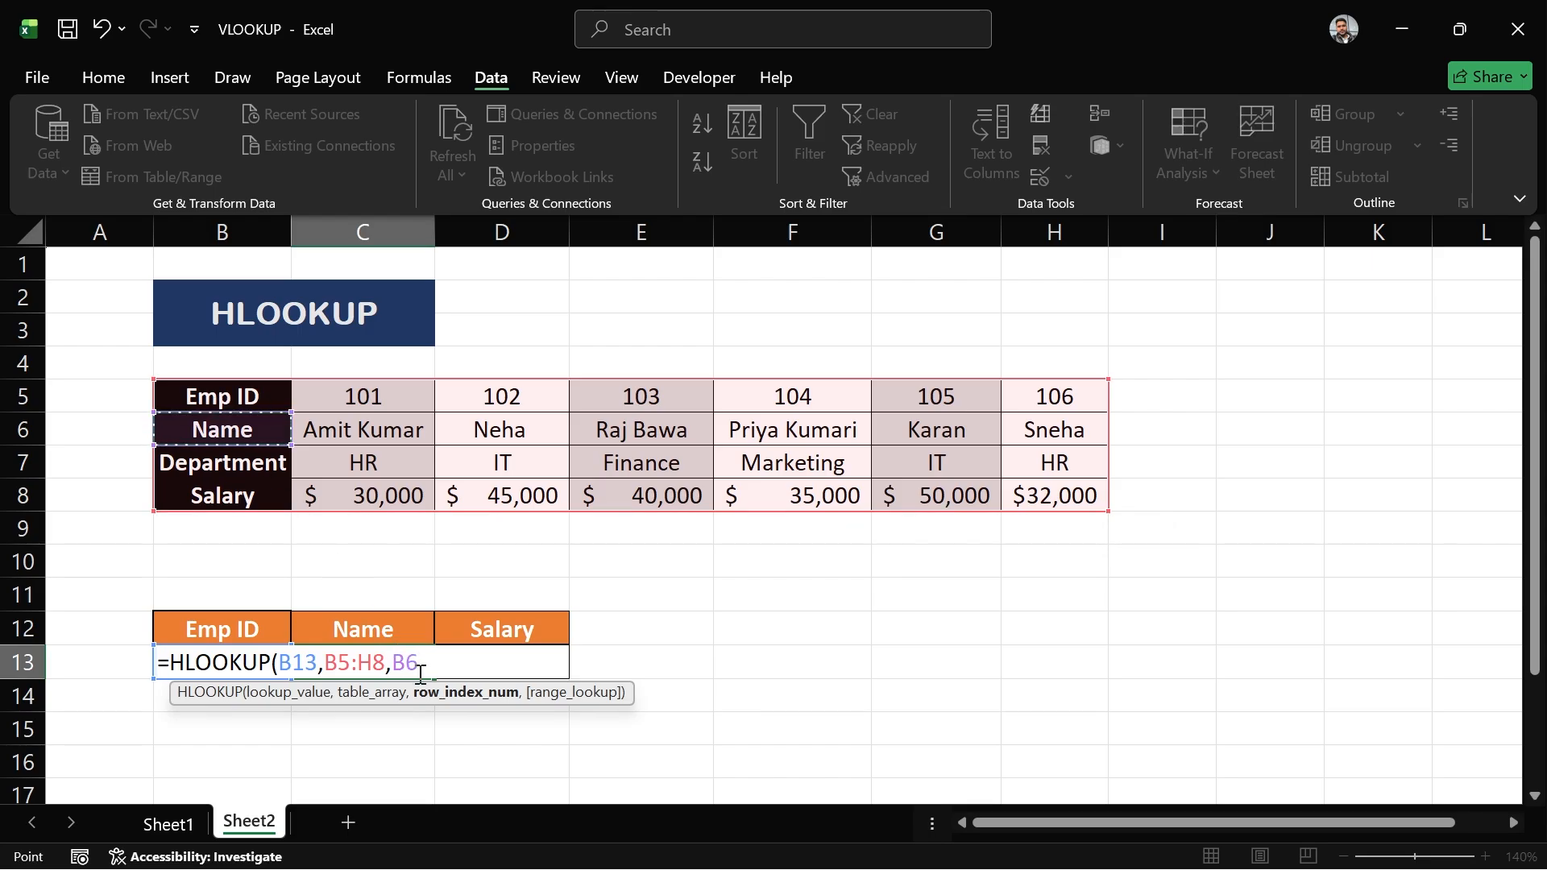
{"action": "key", "text": "BackSpace"}
{"action": "key", "text": "BackSpace"}
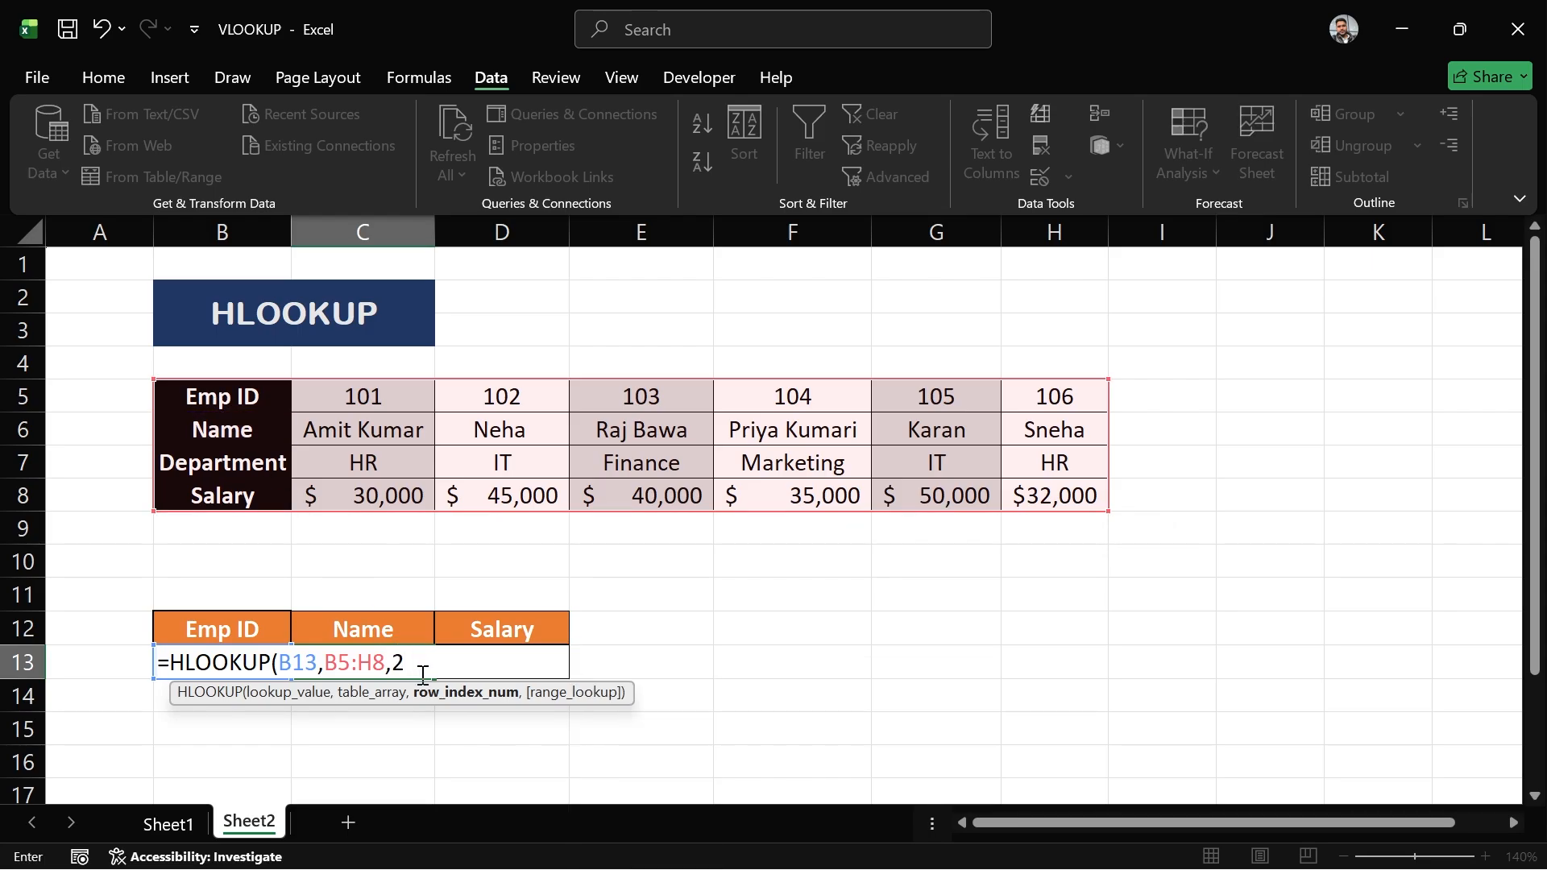
{"action": "type", "text": "2,"}
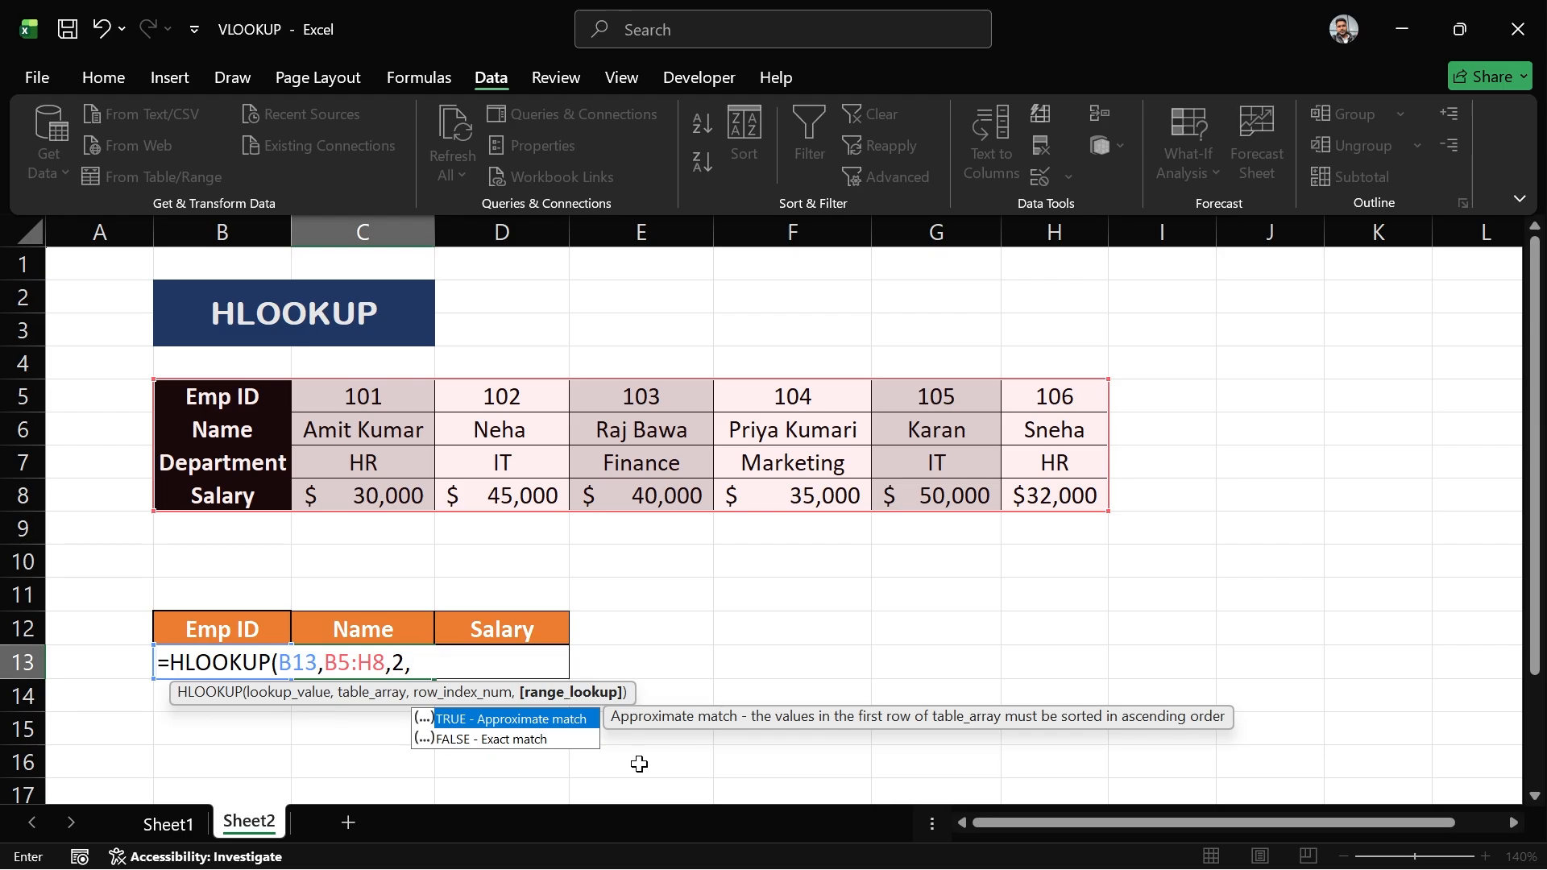
{"action": "type", "text": "0"}
{"action": "key", "text": "Return"}
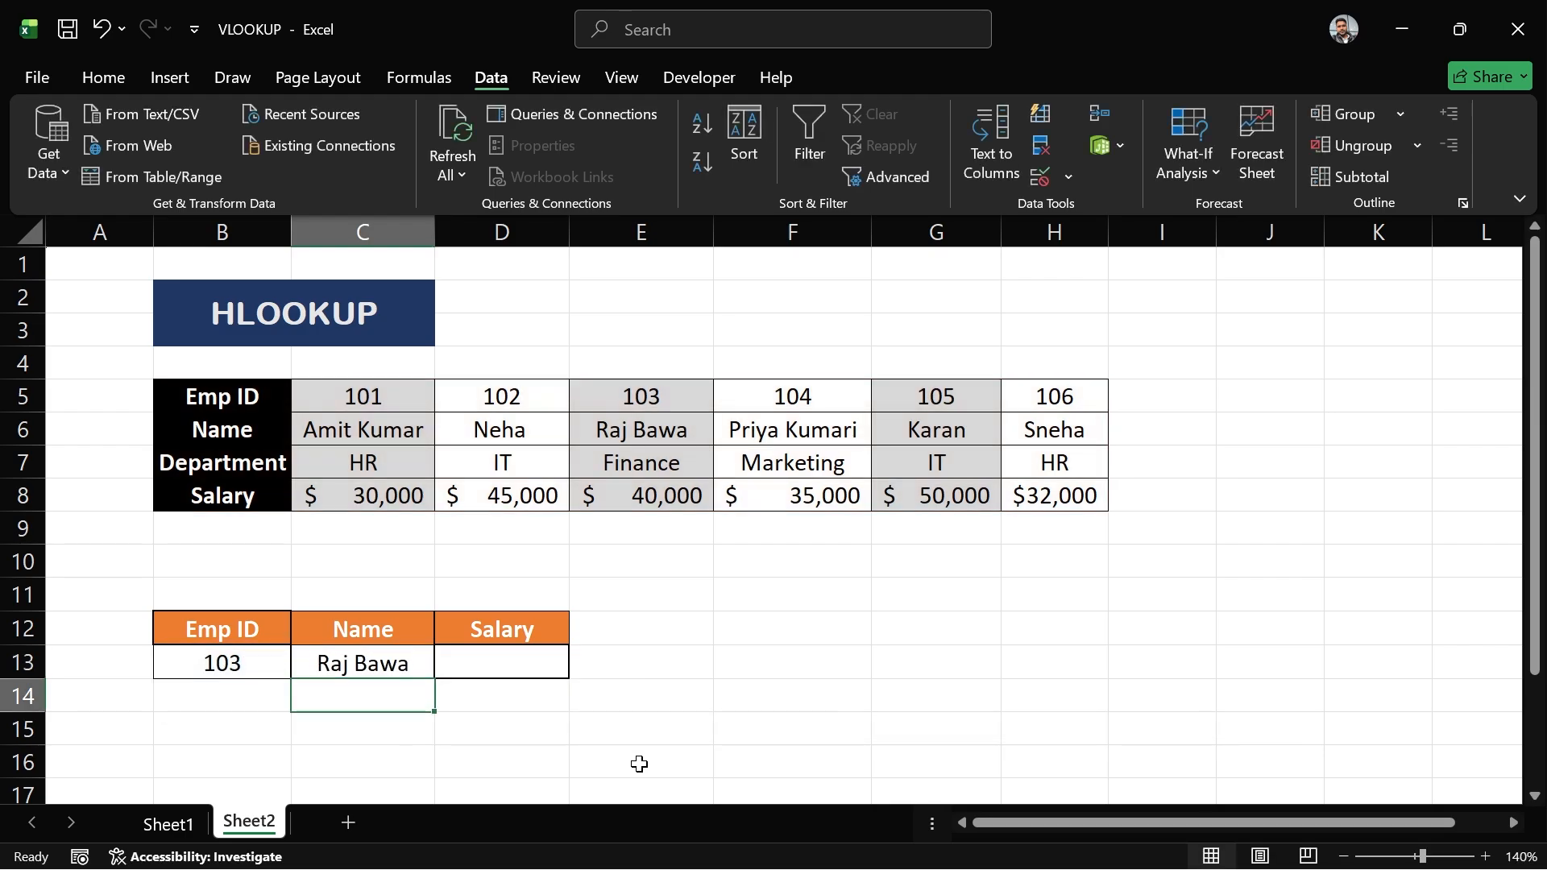
- Change the Emp ID in B13 to 105 to test the name lookup
{"action": "left_click", "coordinate": [334, 667]}
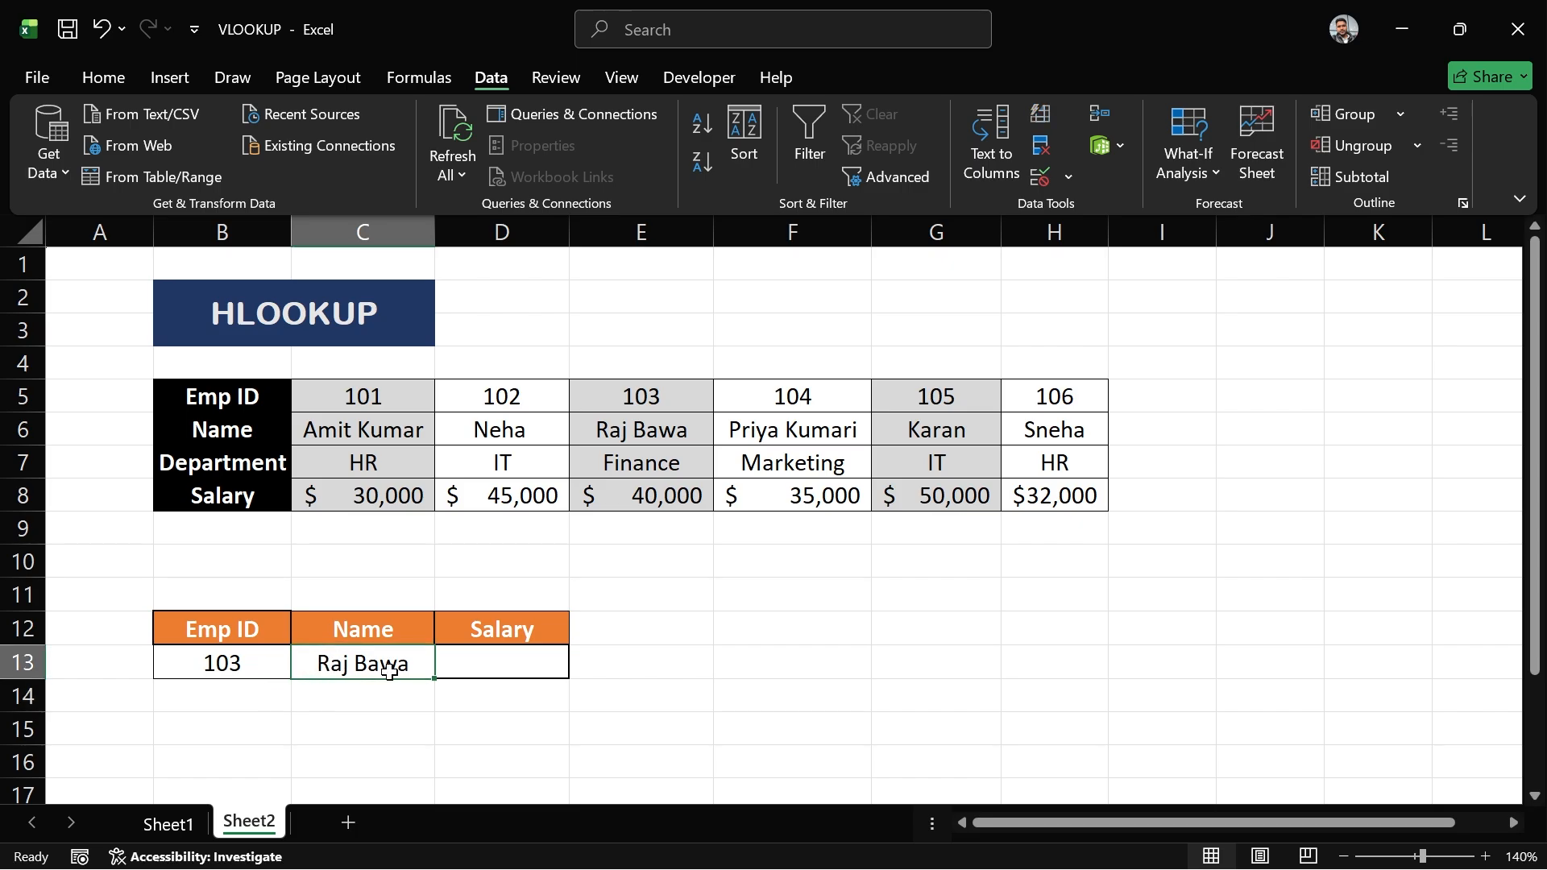
{"action": "left_click_drag", "start_coordinate": [594, 394], "coordinate": [623, 431]}
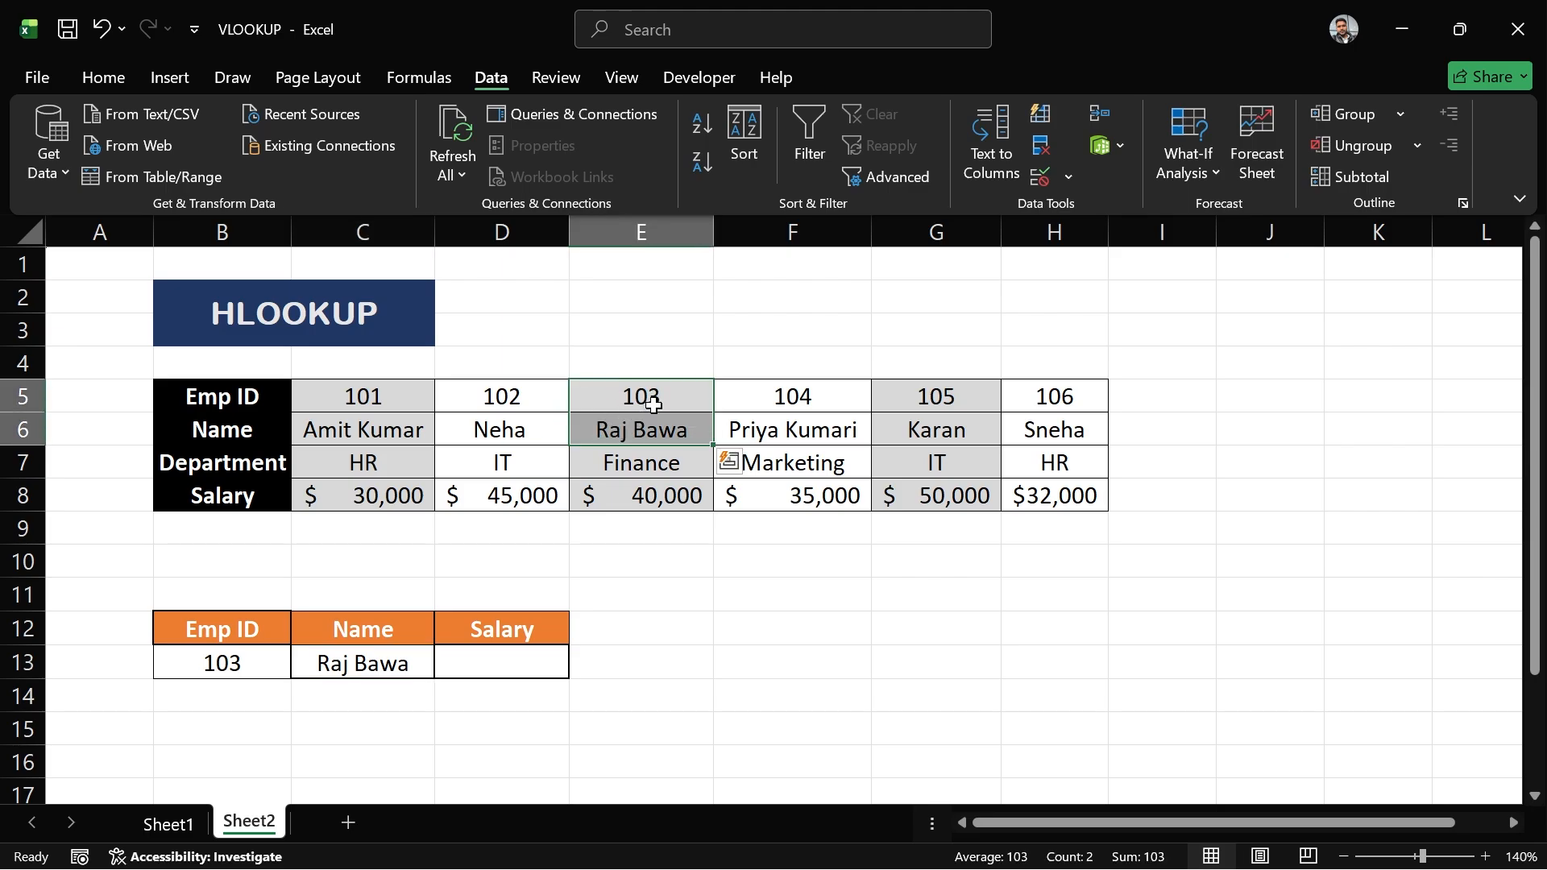
{"action": "left_click", "coordinate": [242, 666]}
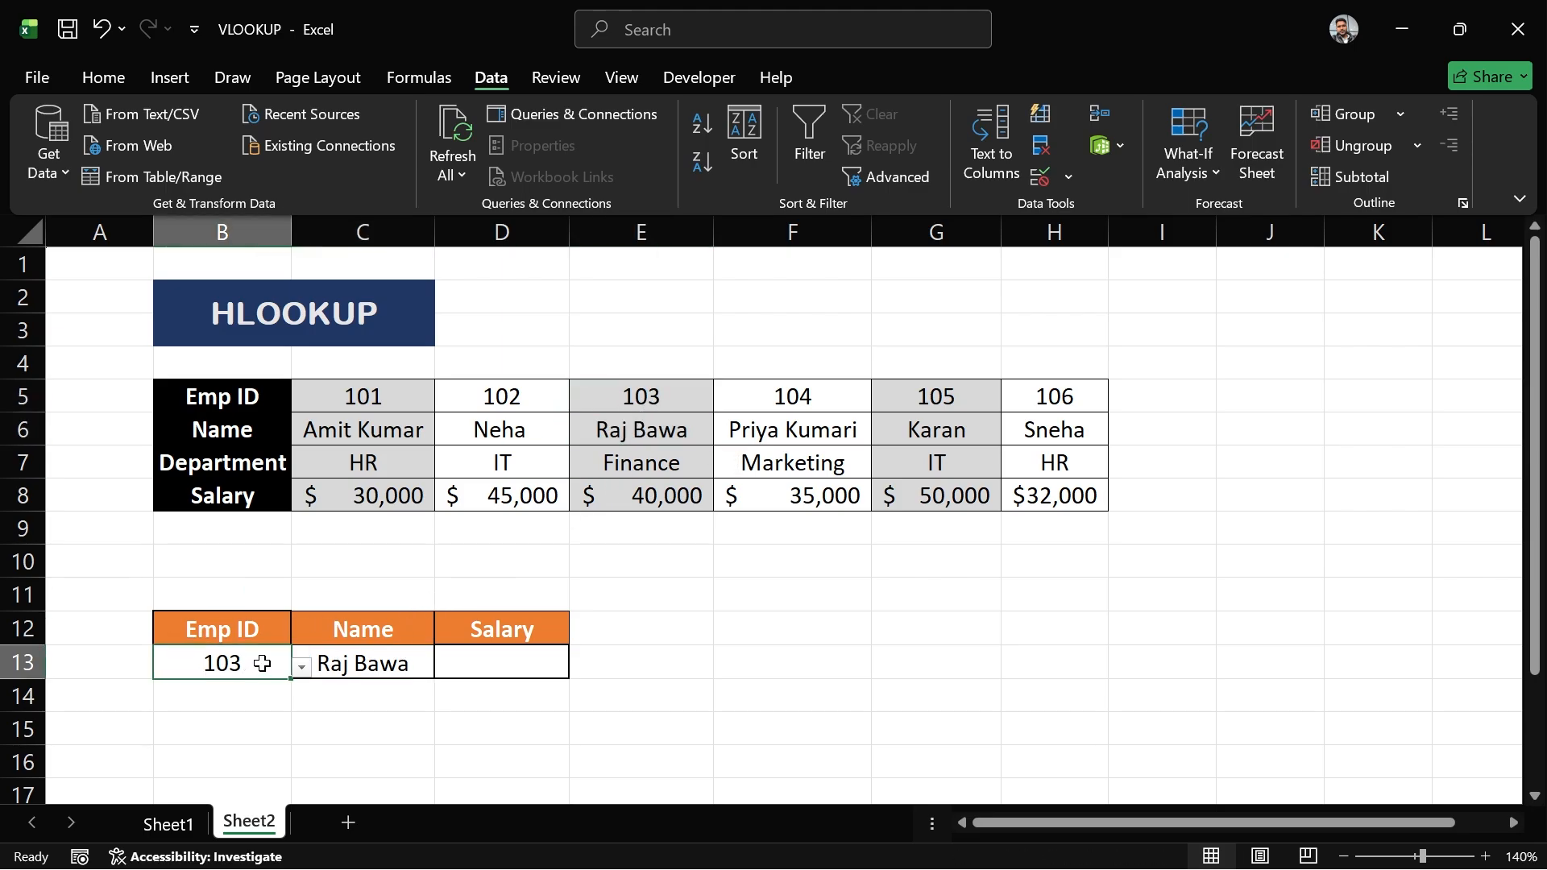
{"action": "double_click", "coordinate": [264, 663]}
{"action": "key", "text": "BackSpace"}
{"action": "type", "text": "5"}
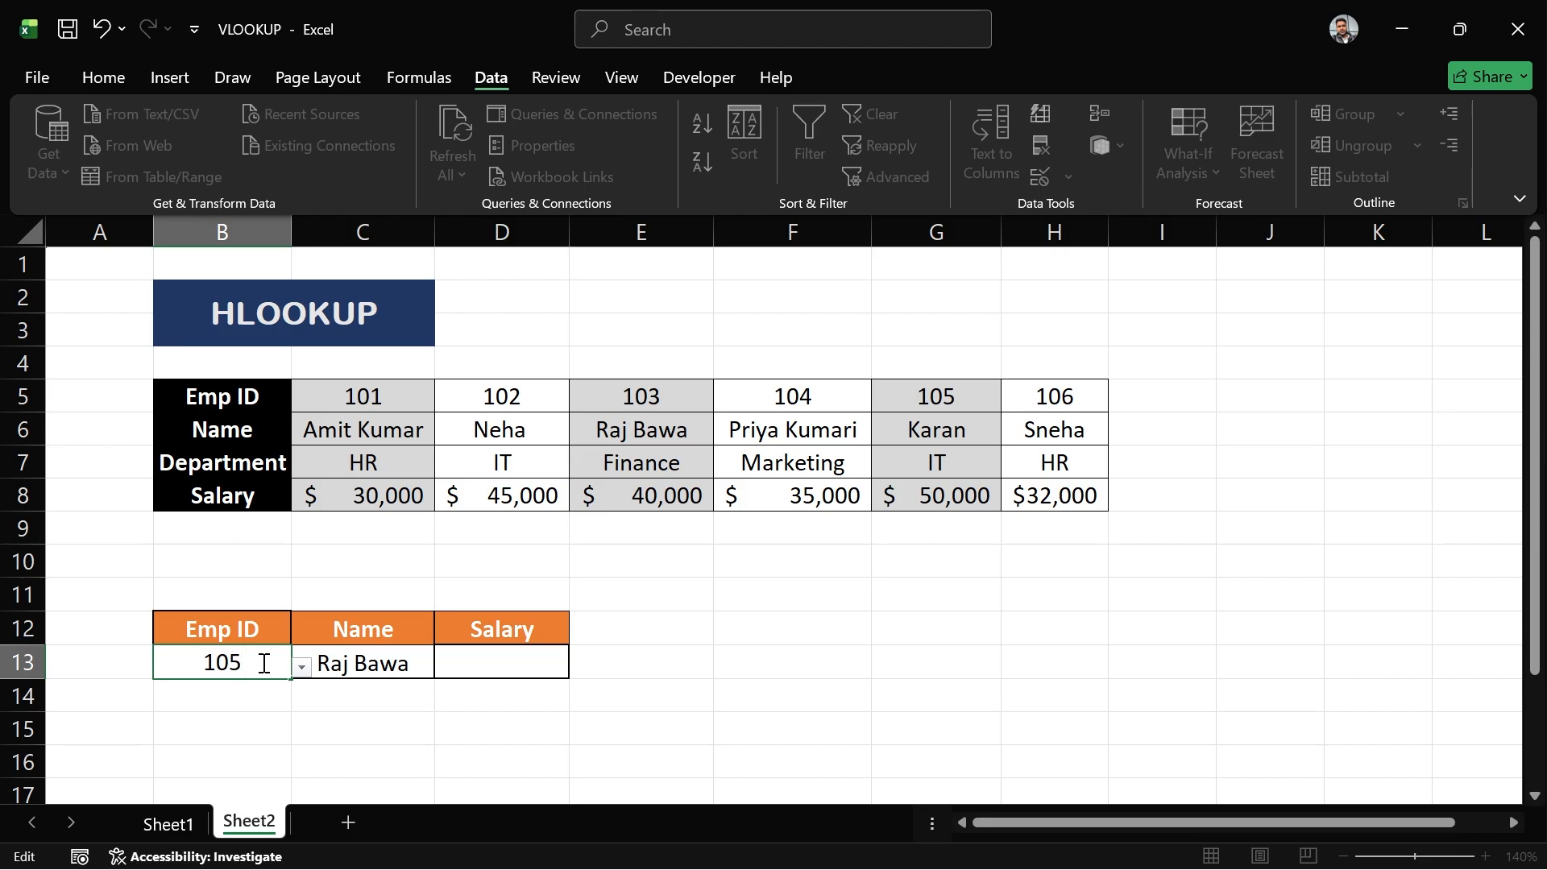
{"action": "key", "text": "Return"}
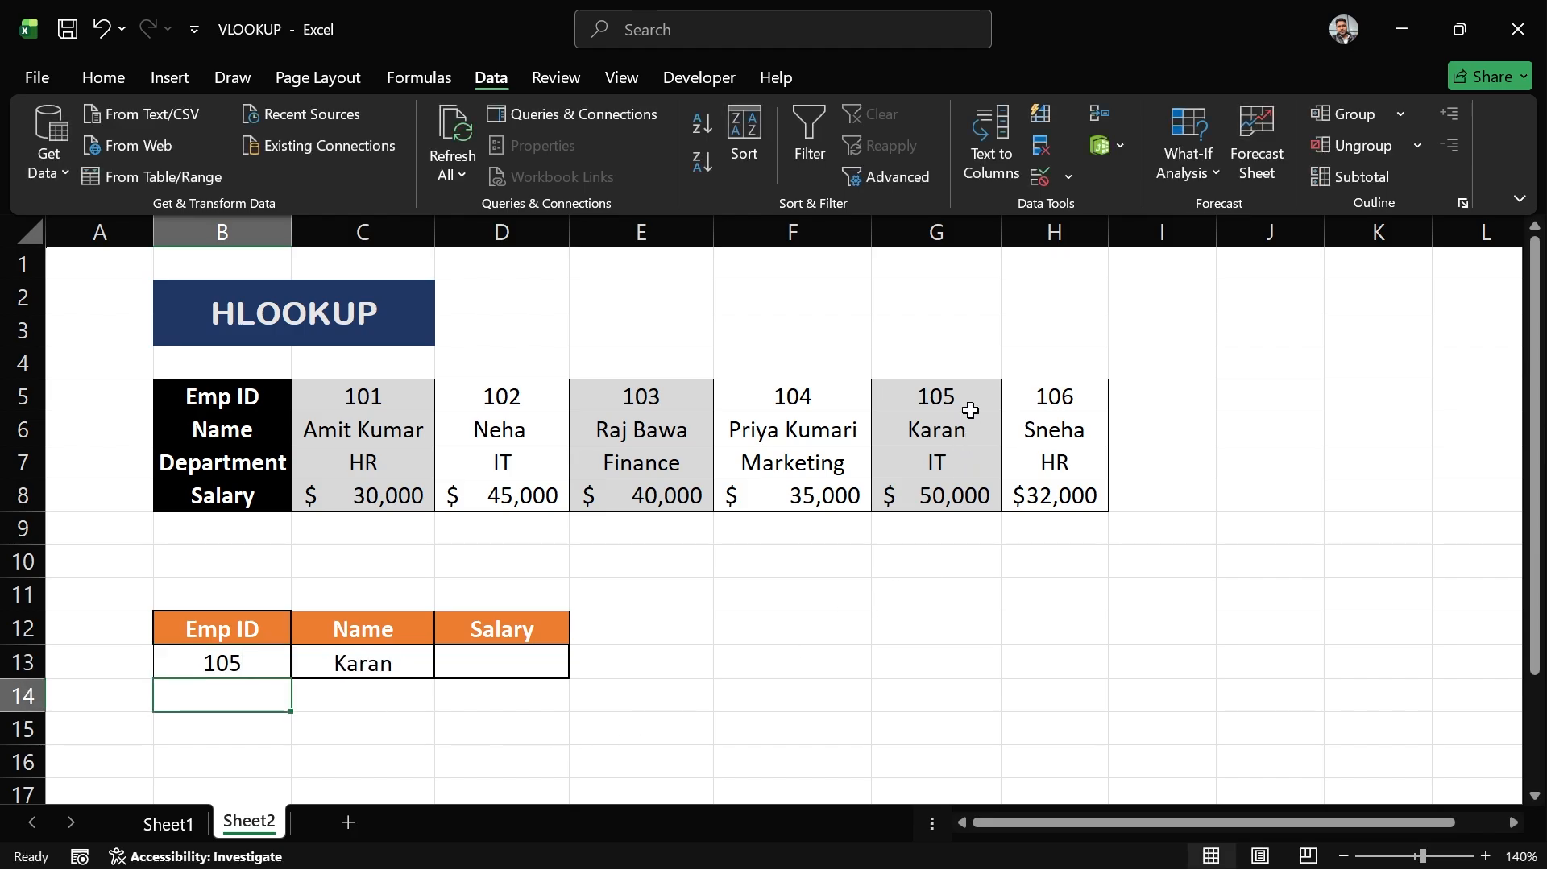
{"action": "left_click_drag", "start_coordinate": [957, 397], "coordinate": [975, 430]}
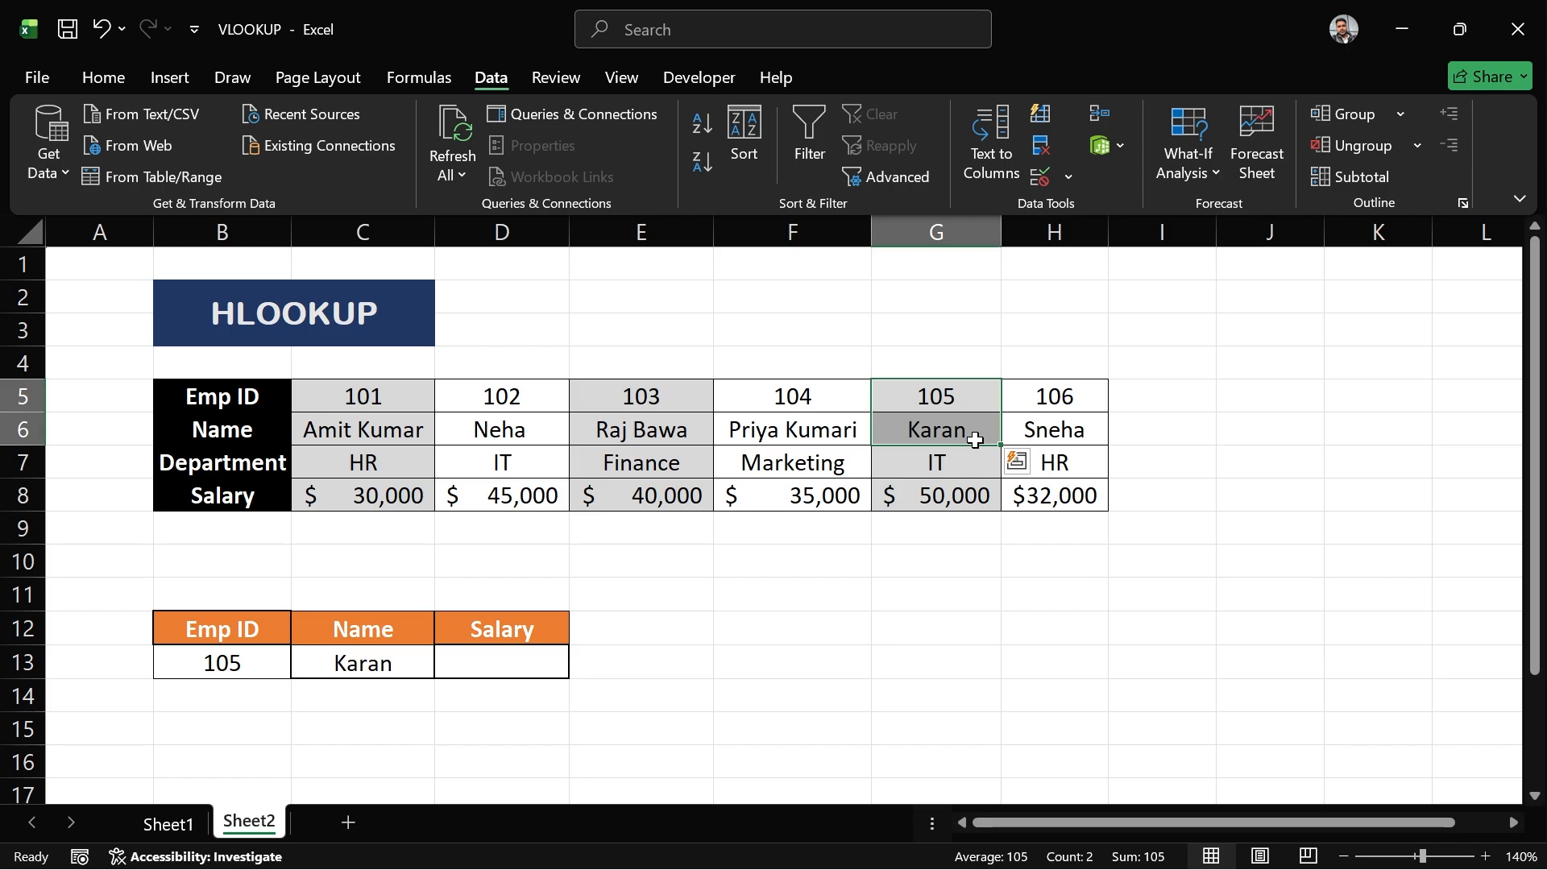
- Start an HLOOKUP formula in the Salary cell with B13 as lookup value and B5:H8 as table array
{"action": "left_click", "coordinate": [507, 659]}
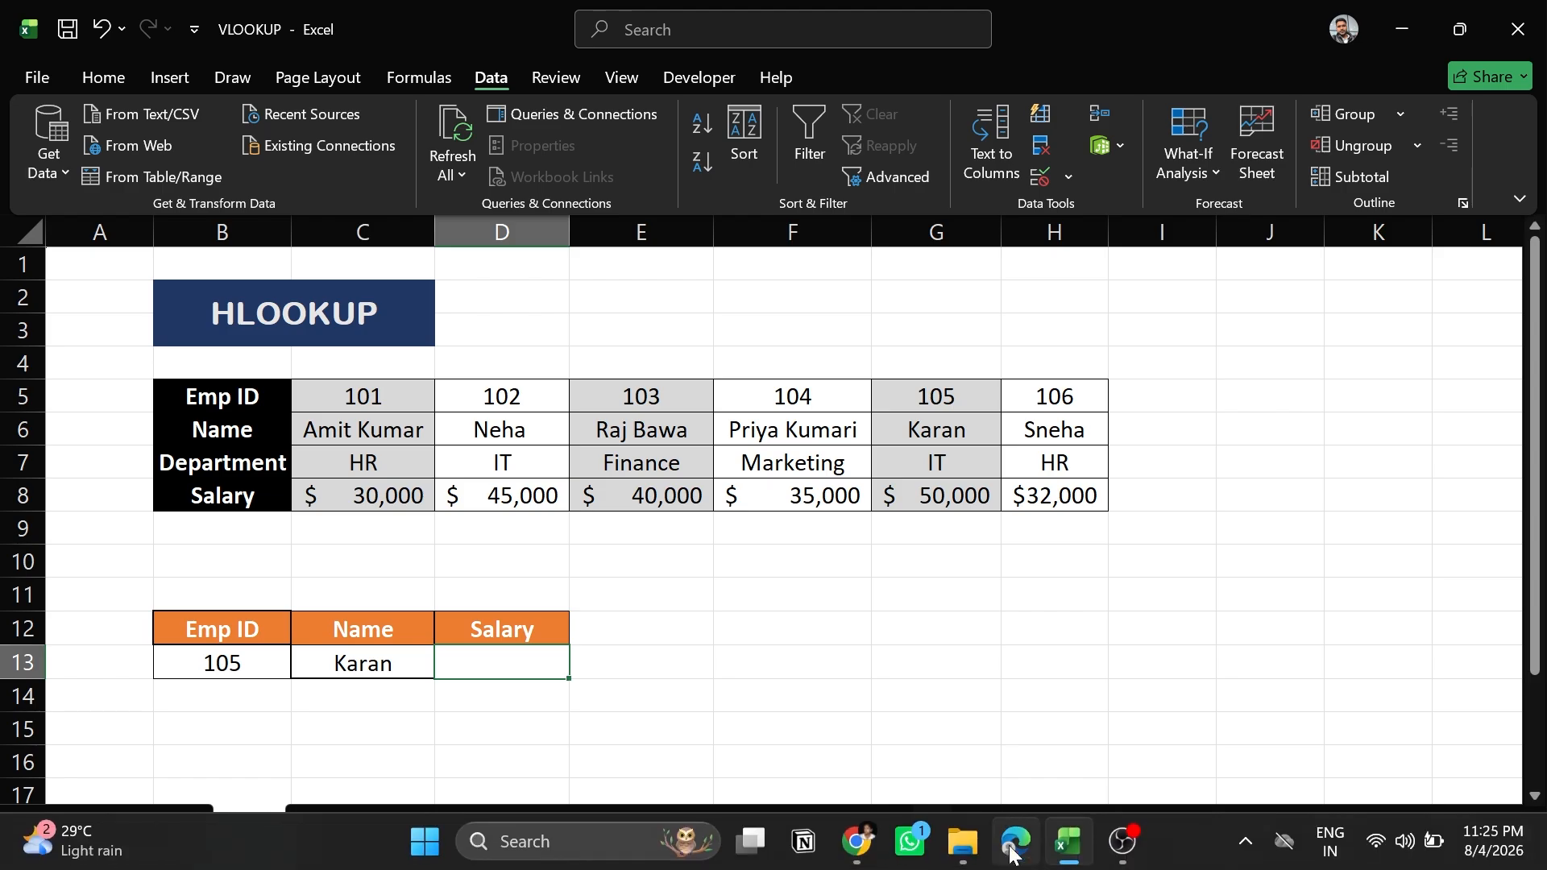
{"action": "type", "text": "="}
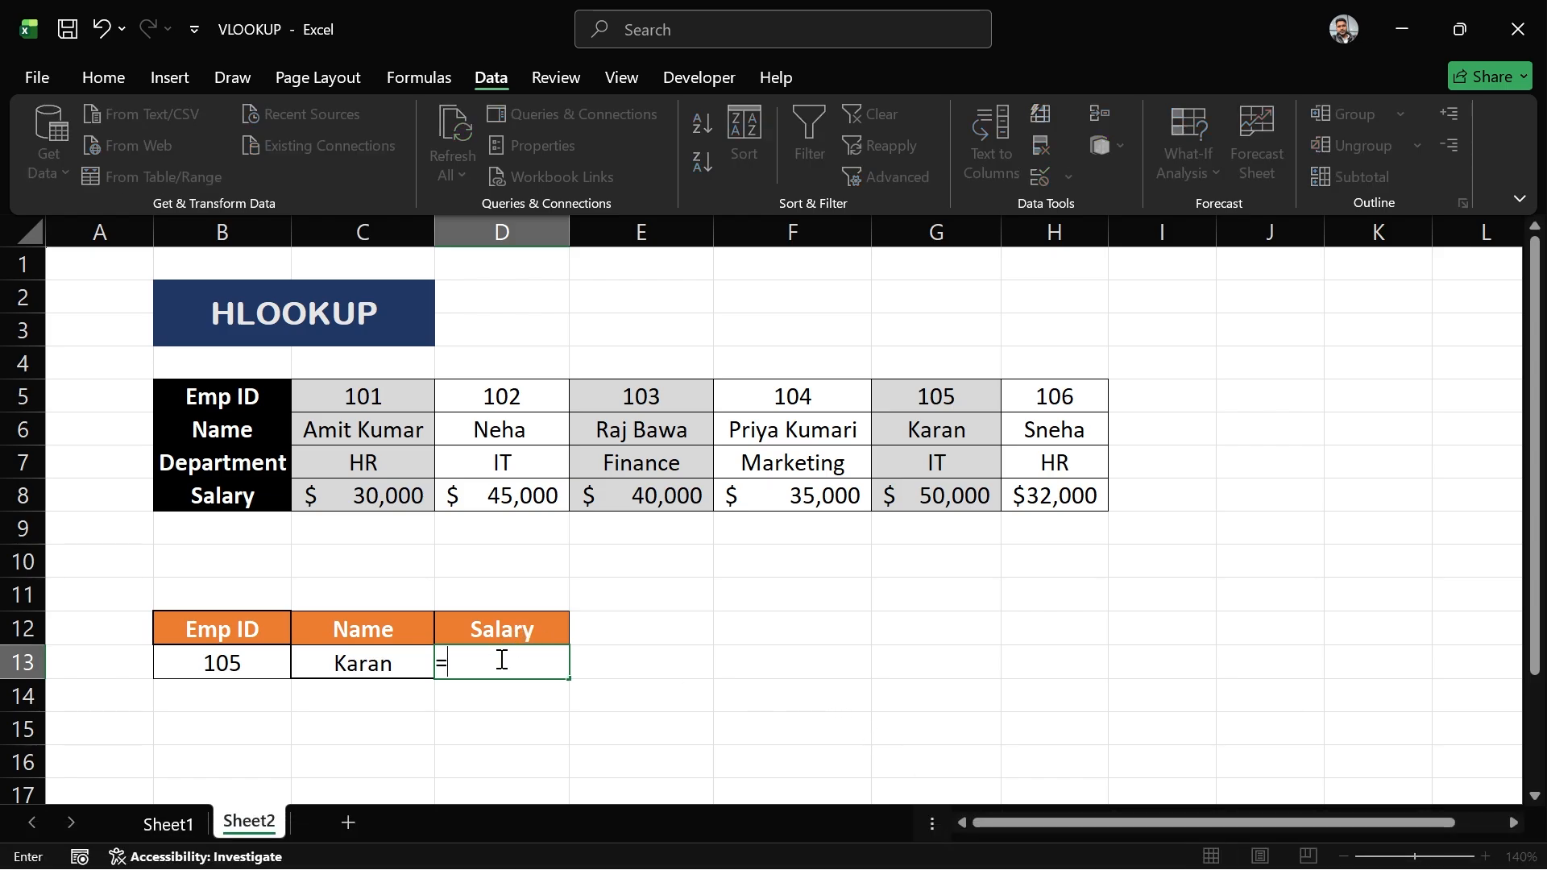
{"action": "type", "text": "hloo"}
{"action": "key", "text": "Tab"}
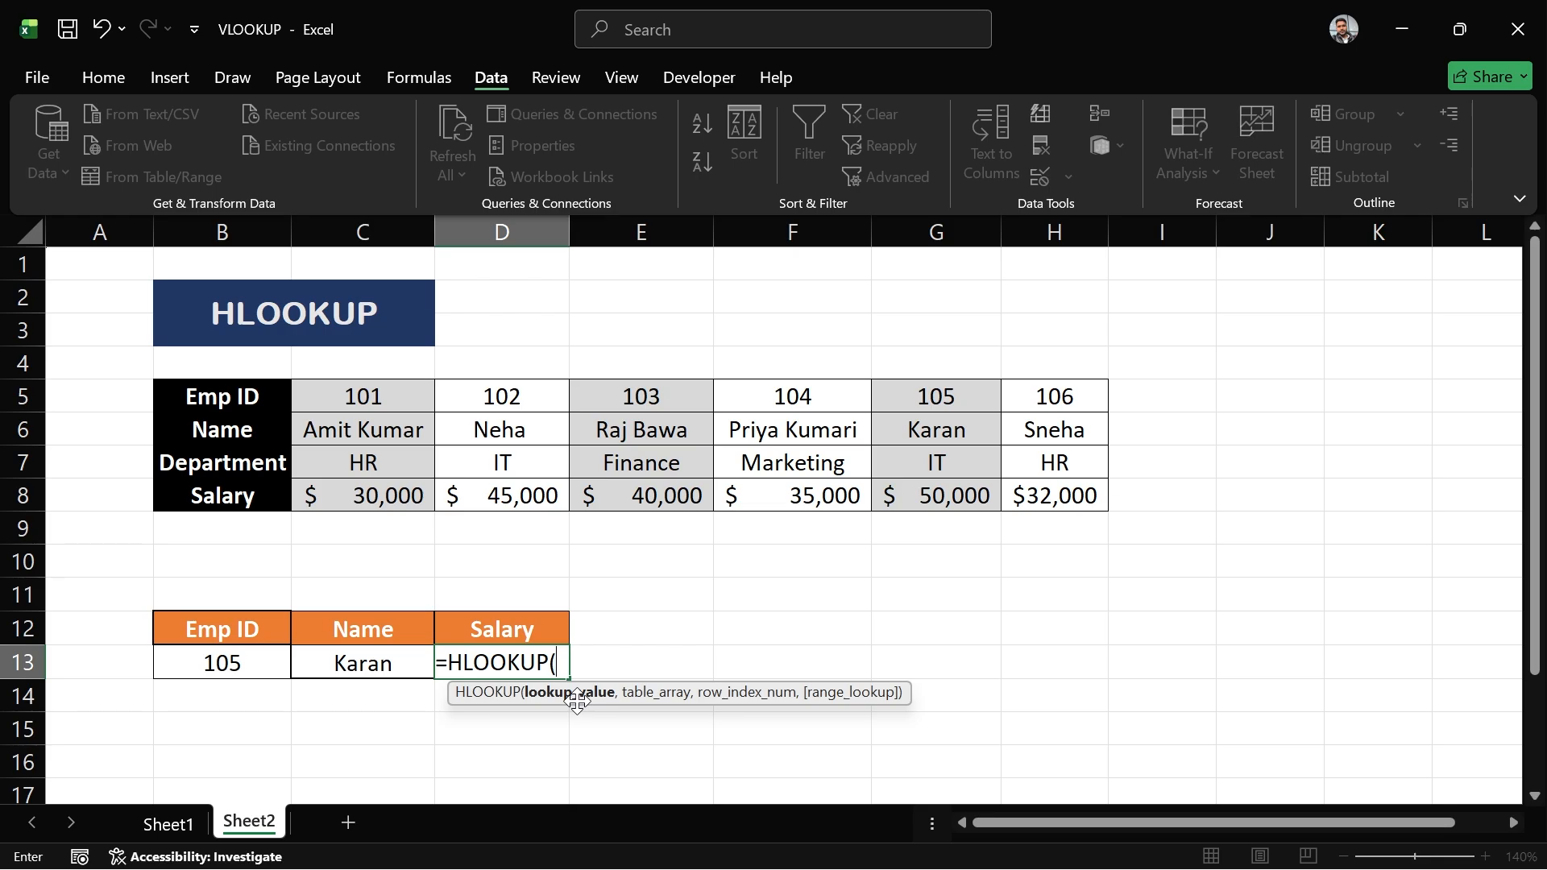
{"action": "left_click", "coordinate": [226, 668]}
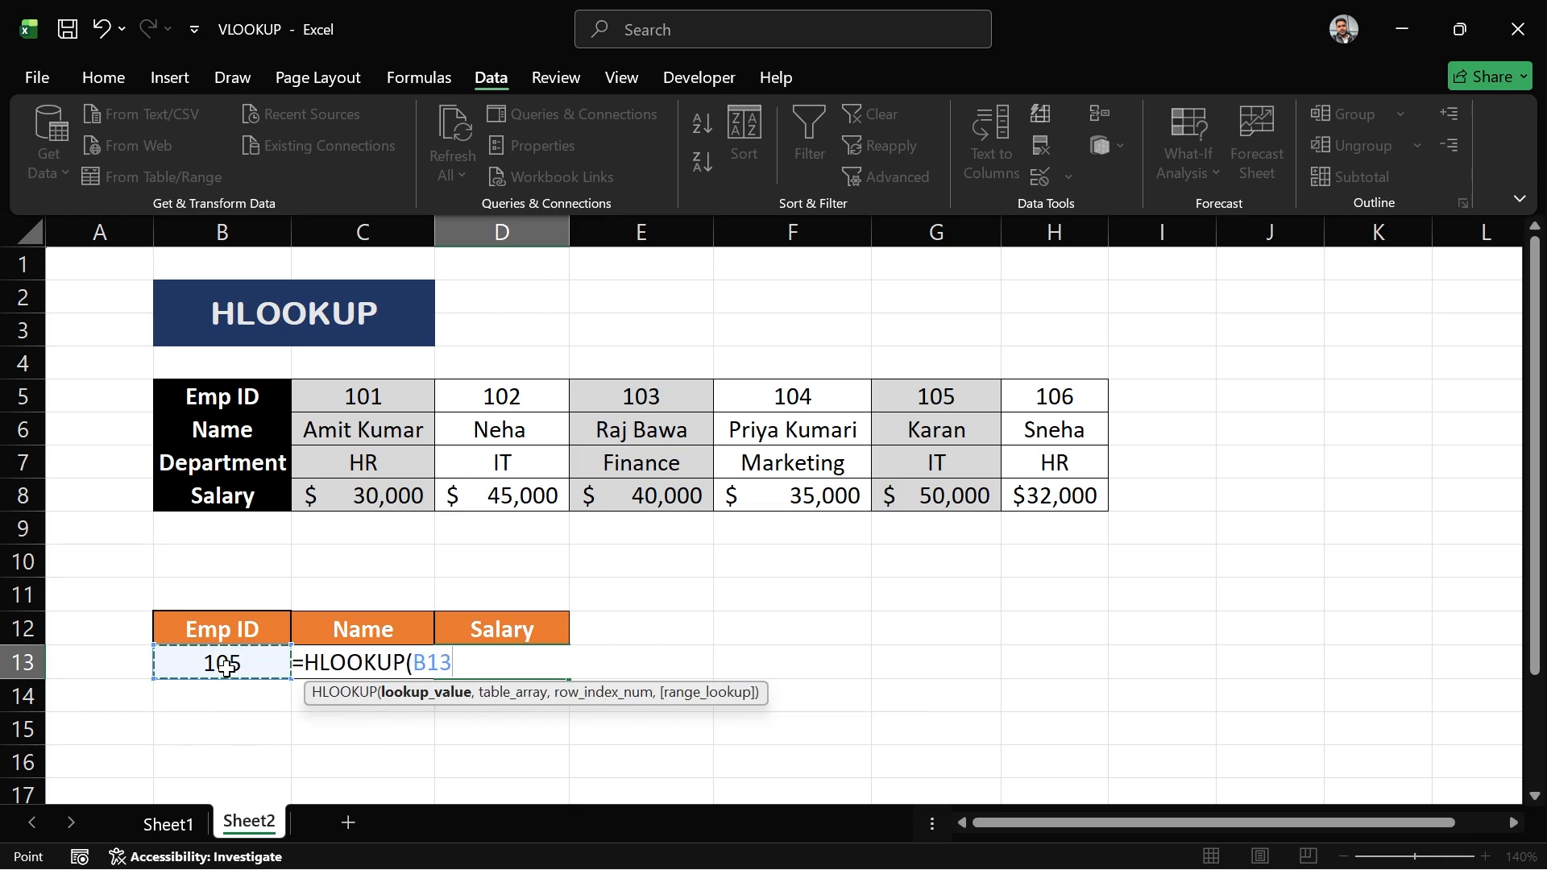
{"action": "type", "text": ","}
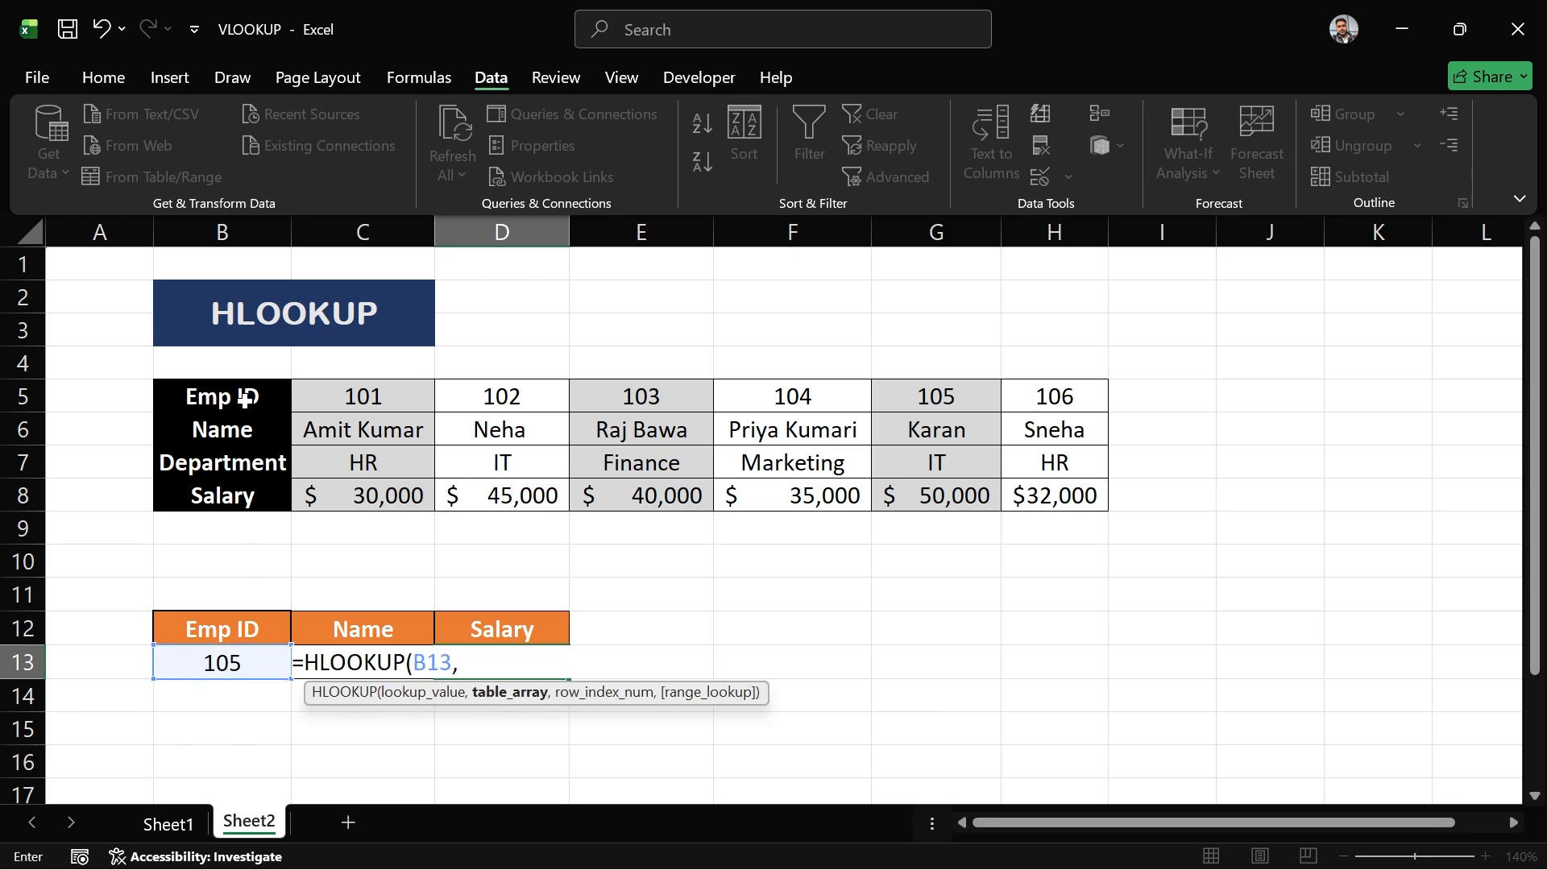
{"action": "left_click_drag", "start_coordinate": [245, 401], "coordinate": [1053, 497]}
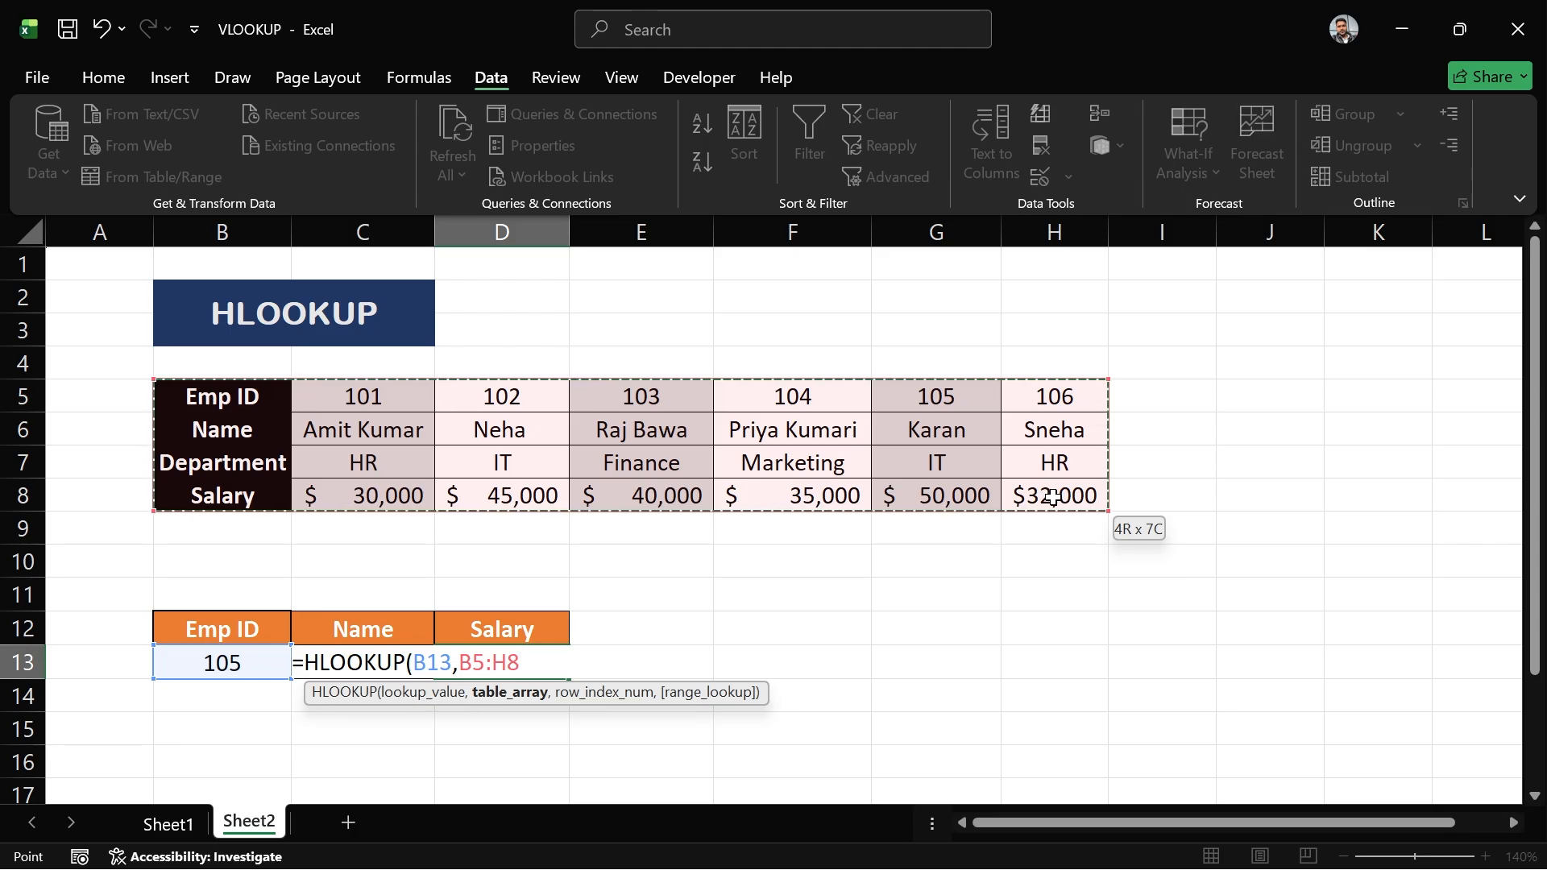
- Finish the Salary formula with row index 4 and compare the results against the 105 column of the table
{"action": "type", "text": ","}
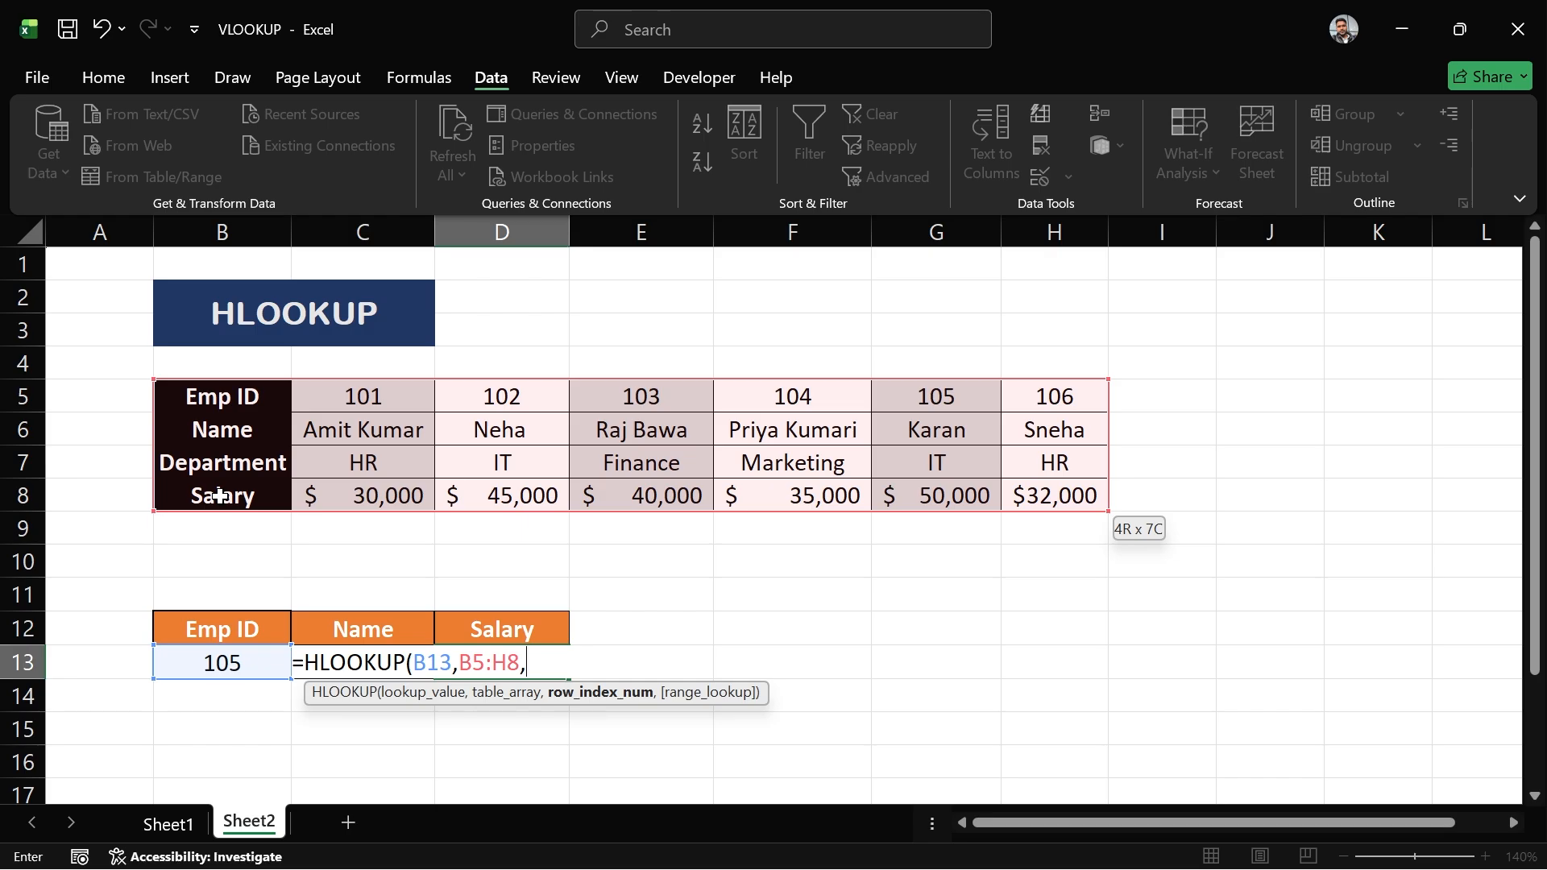
{"action": "type", "text": "4,"}
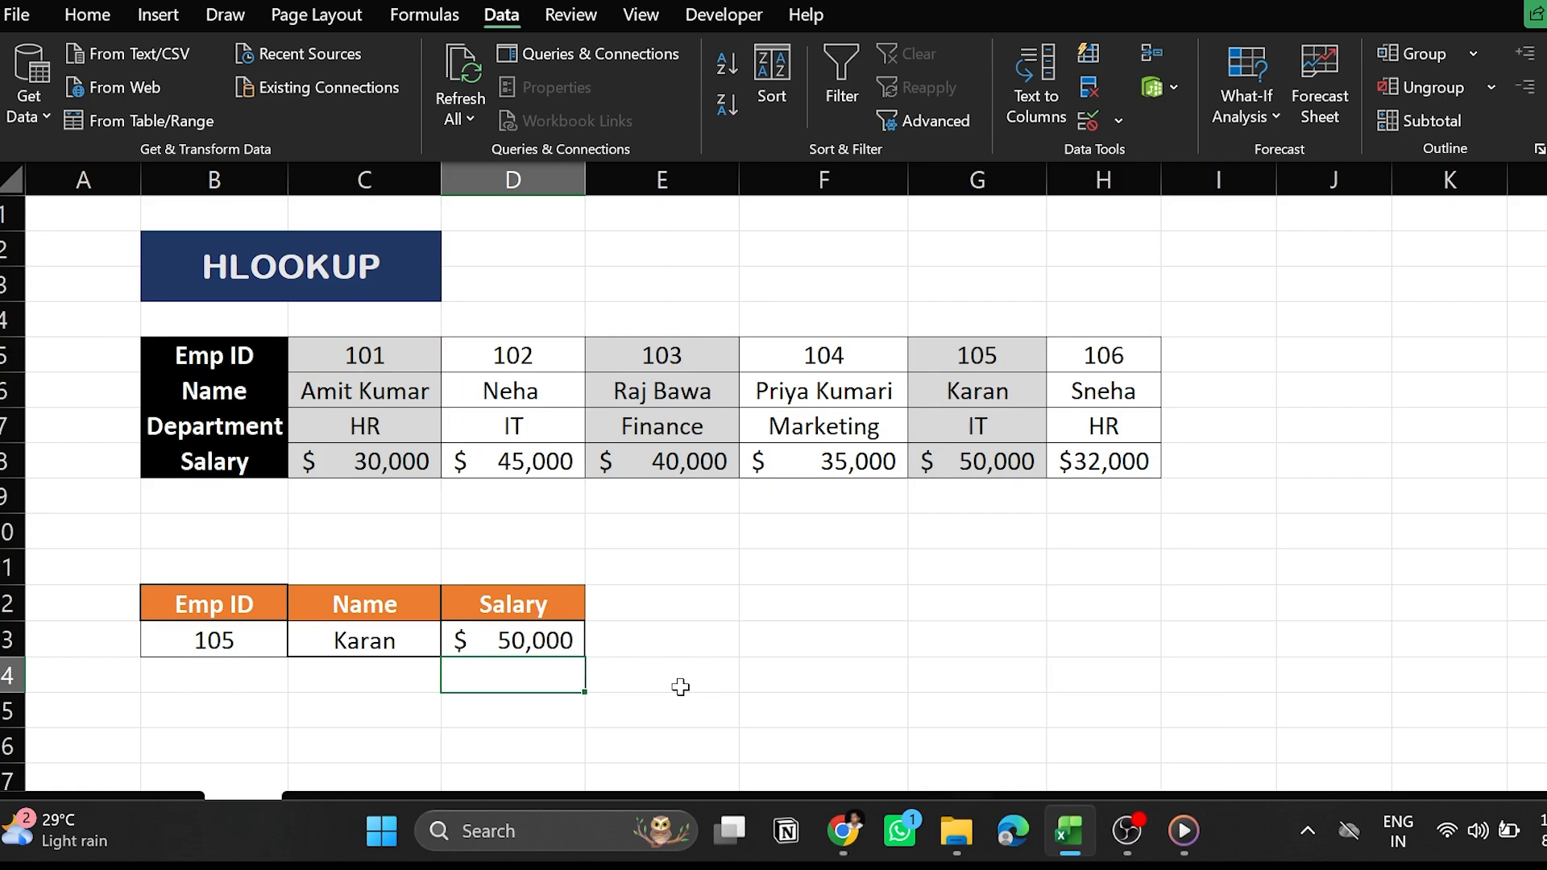
{"action": "left_click_drag", "start_coordinate": [271, 645], "coordinate": [478, 638]}
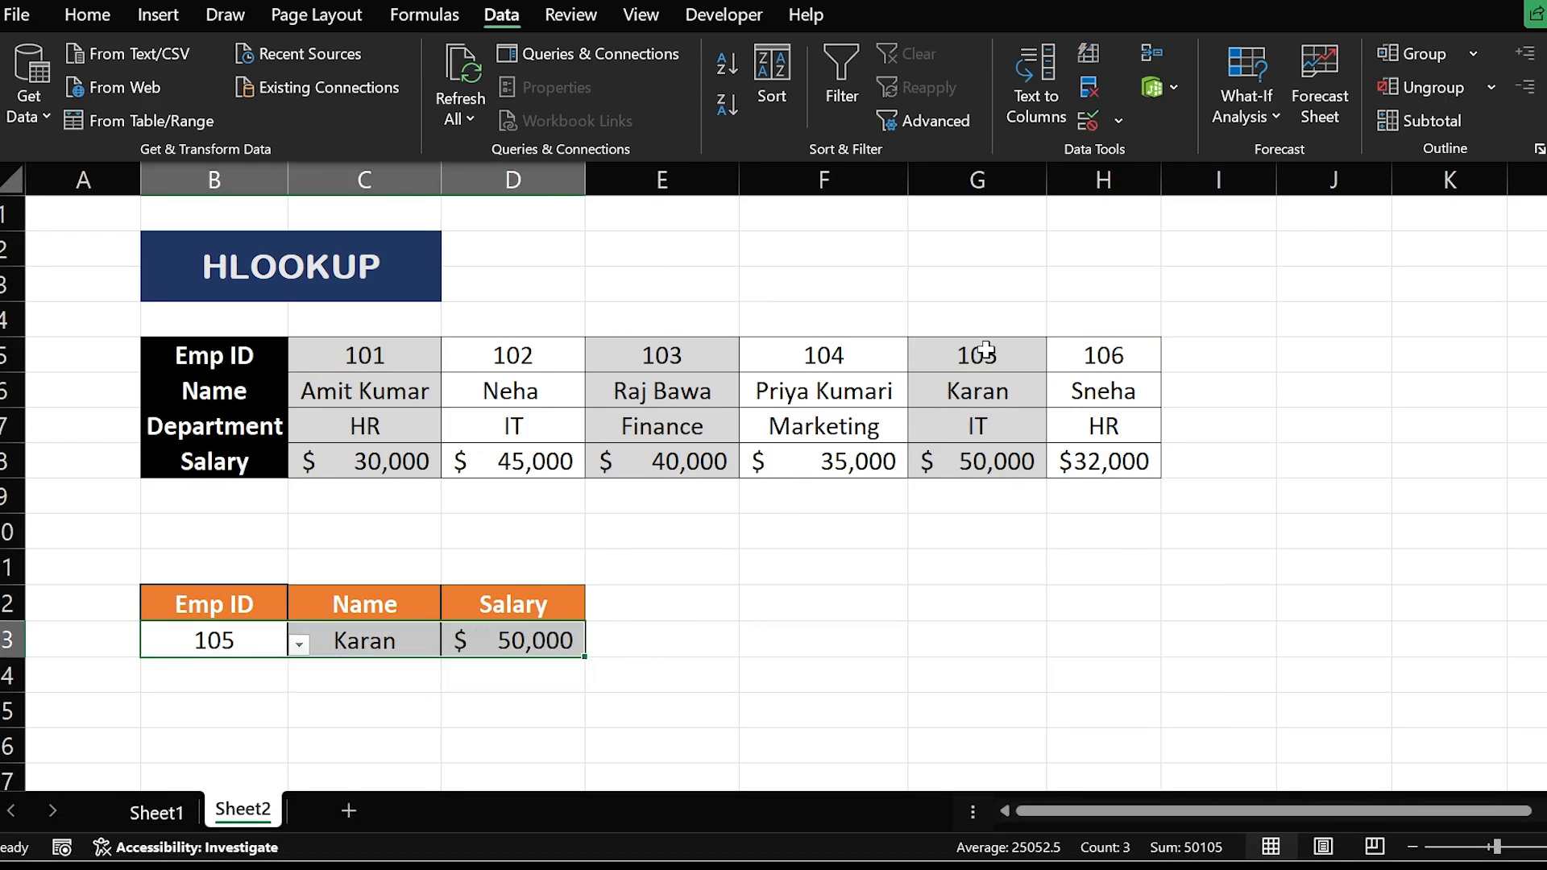
{"action": "left_click_drag", "start_coordinate": [977, 357], "coordinate": [987, 469]}
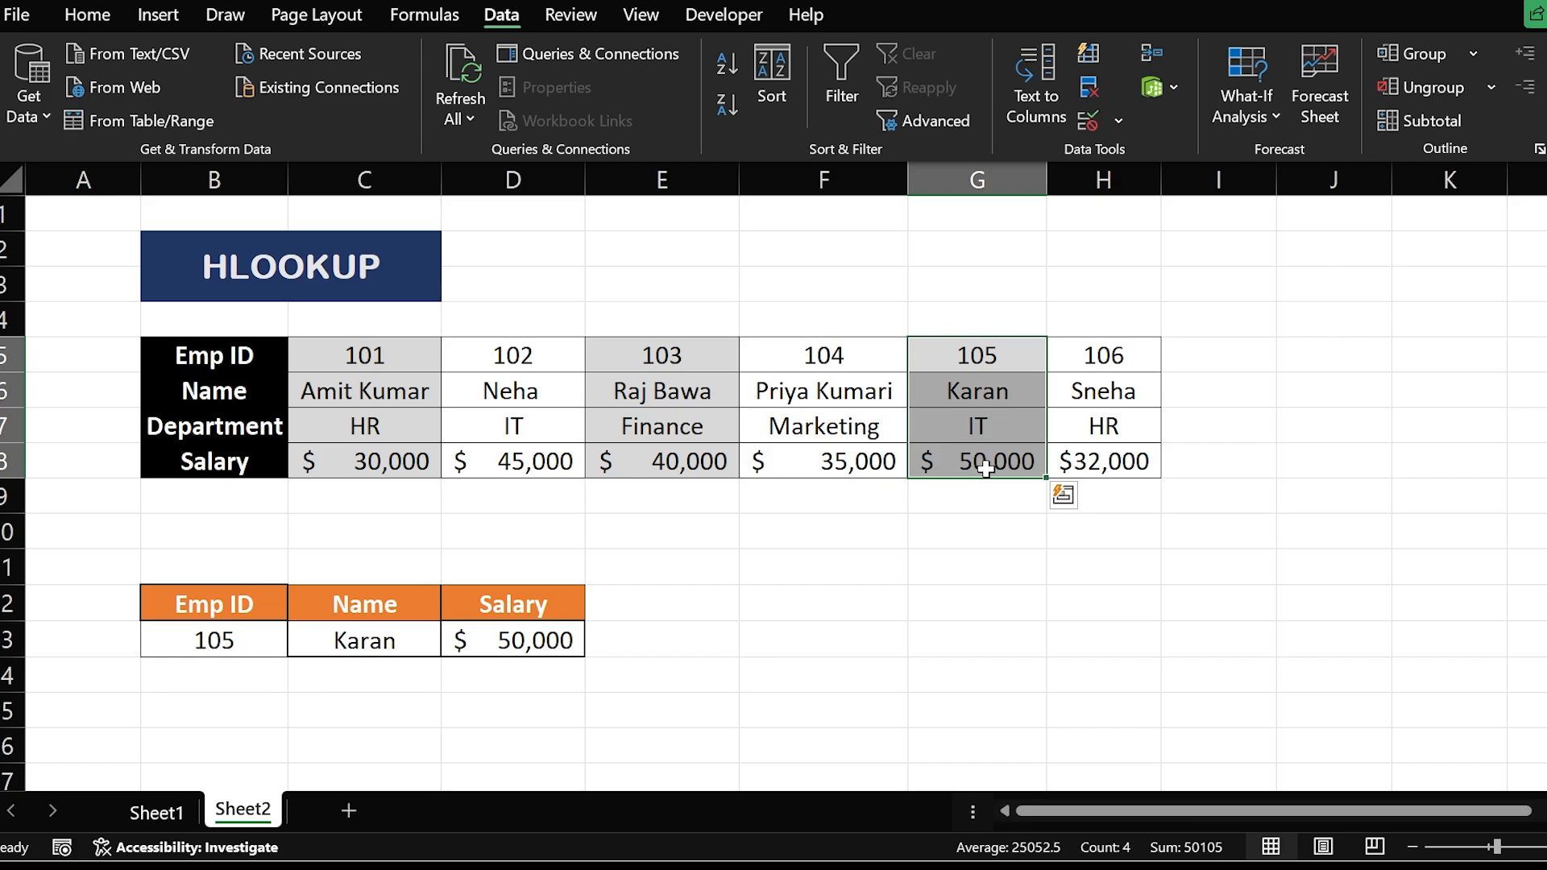
- Change the Emp ID in B13 to 104 and check the results against the 104 column of the table
{"action": "double_click", "coordinate": [268, 651]}
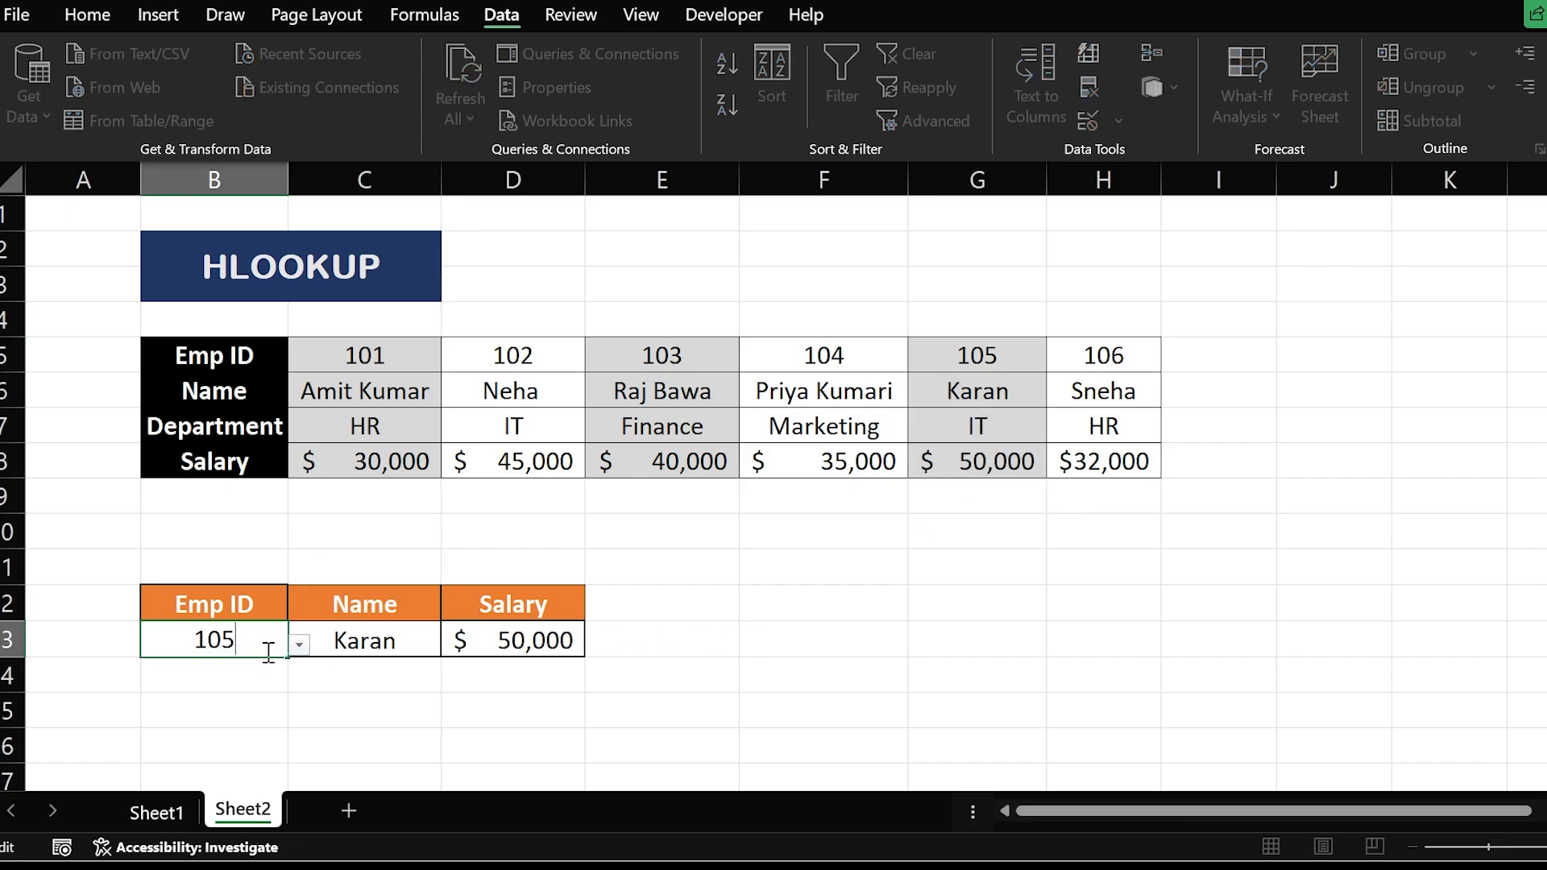
{"action": "key", "text": "BackSpace"}
{"action": "type", "text": "4"}
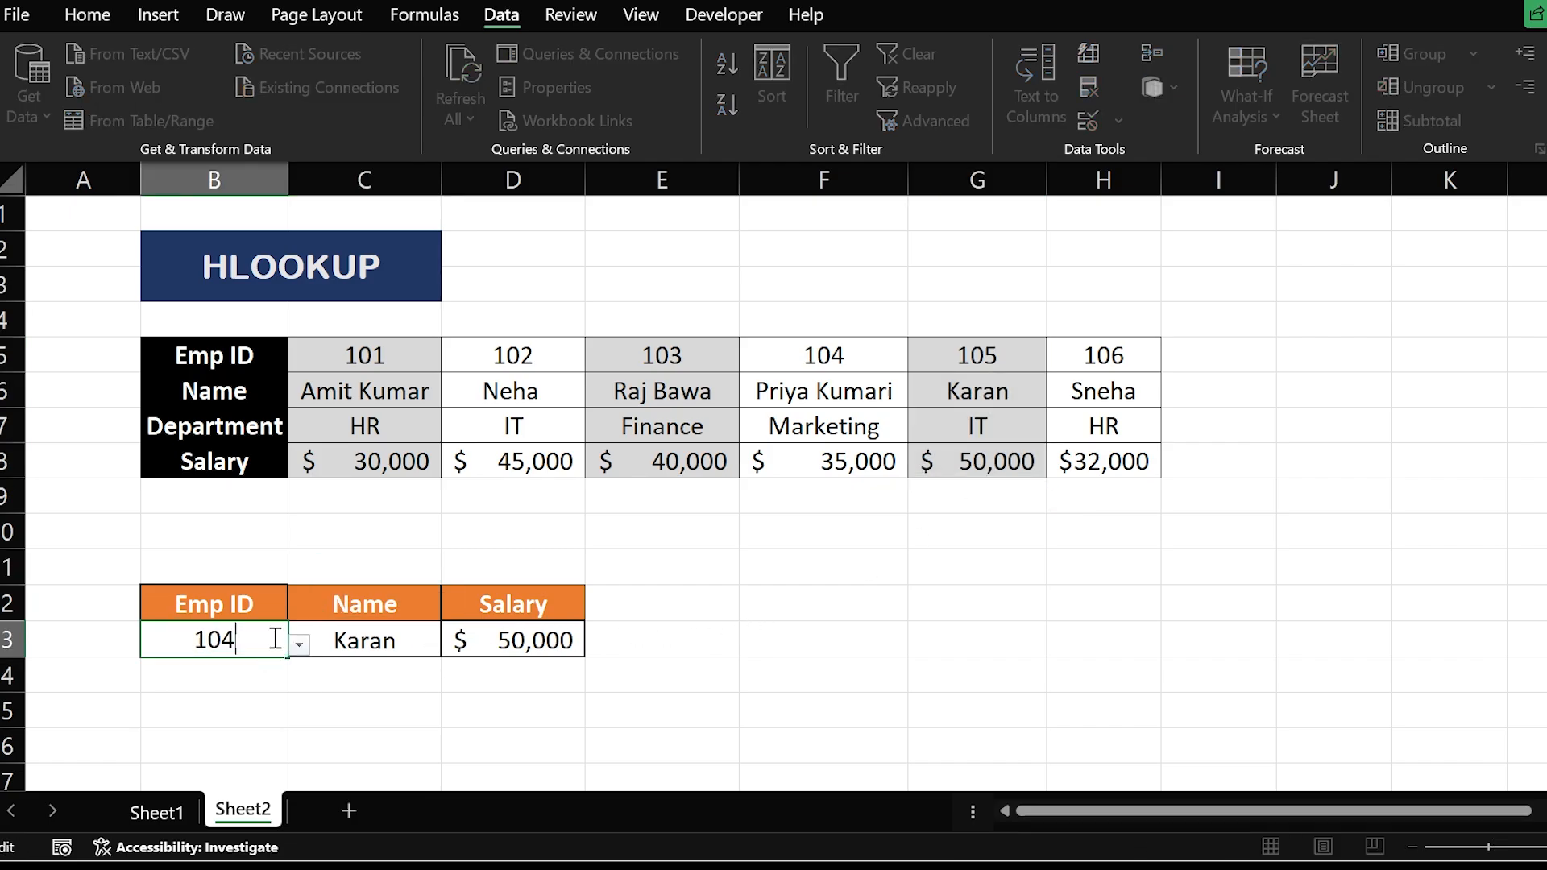
{"action": "key", "text": "Return"}
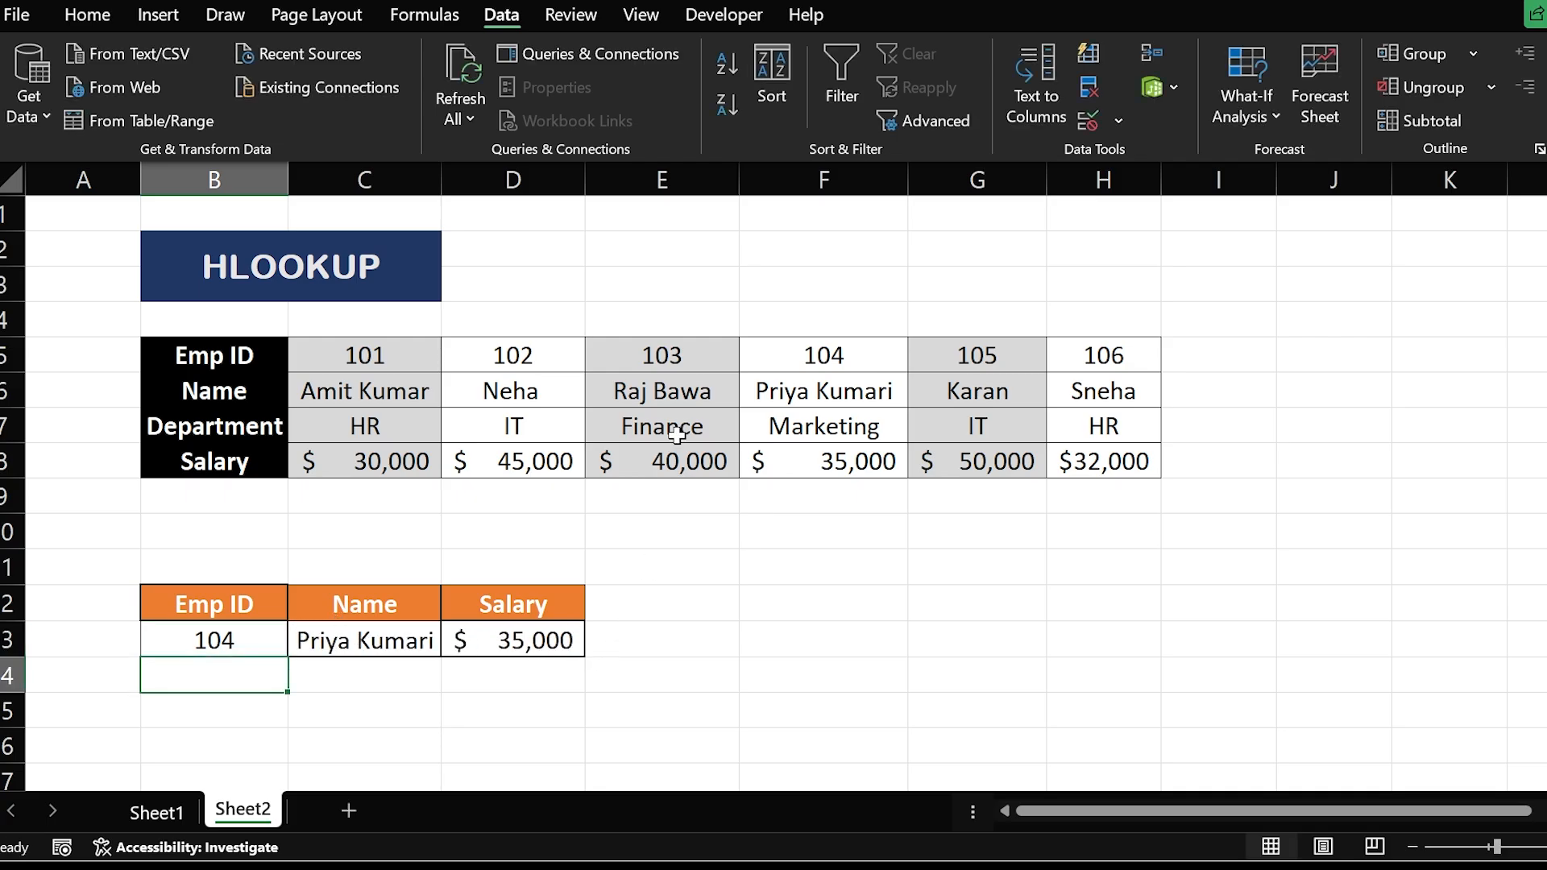
{"action": "left_click", "coordinate": [790, 357]}
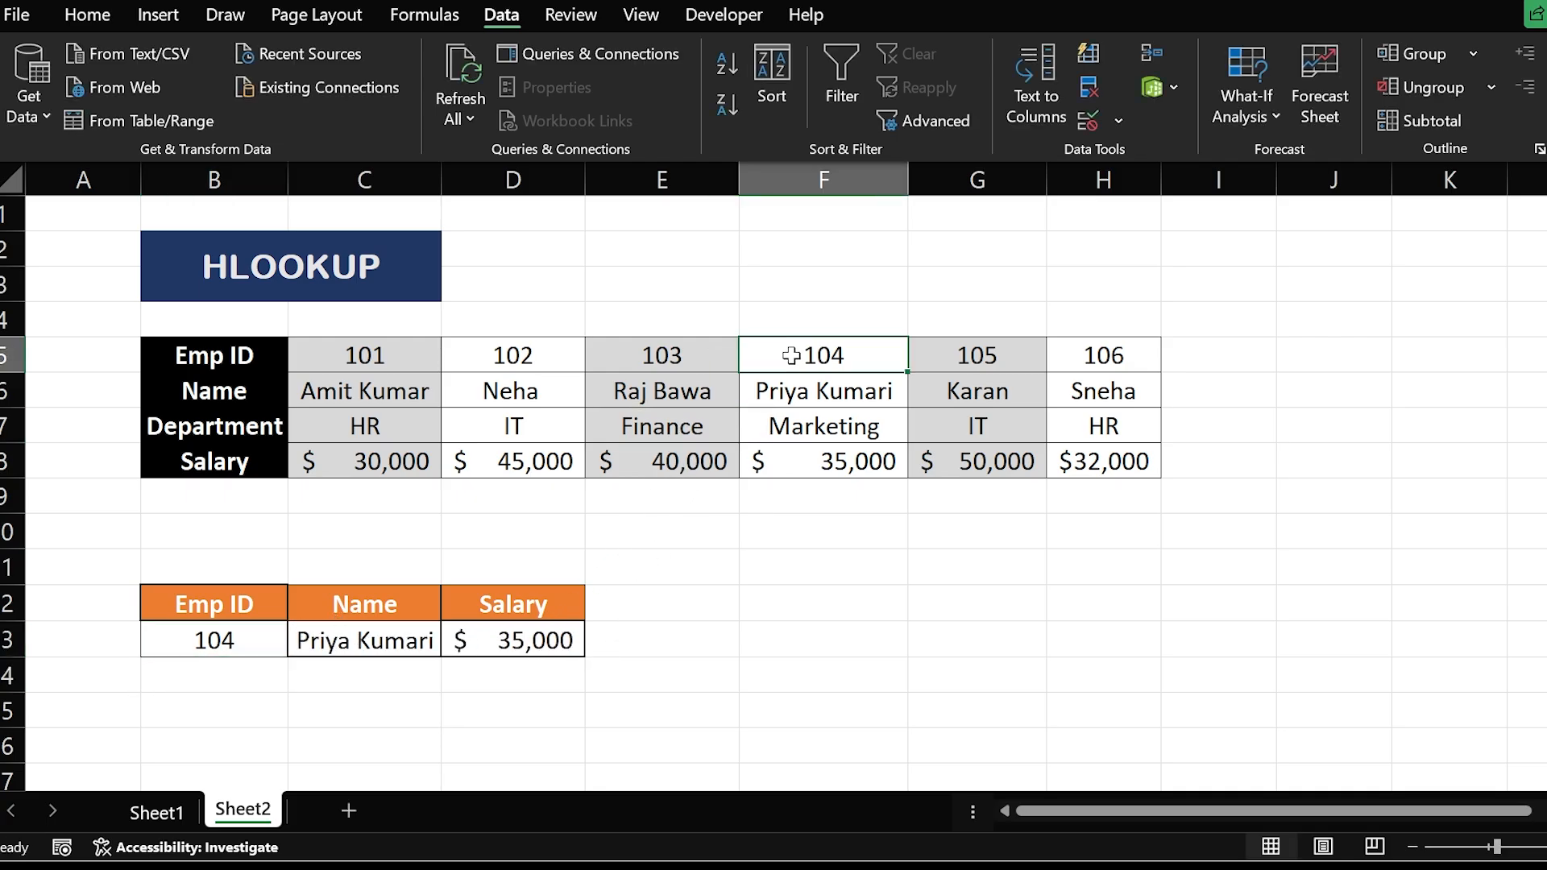
{"action": "left_click_drag", "start_coordinate": [791, 357], "coordinate": [840, 461]}
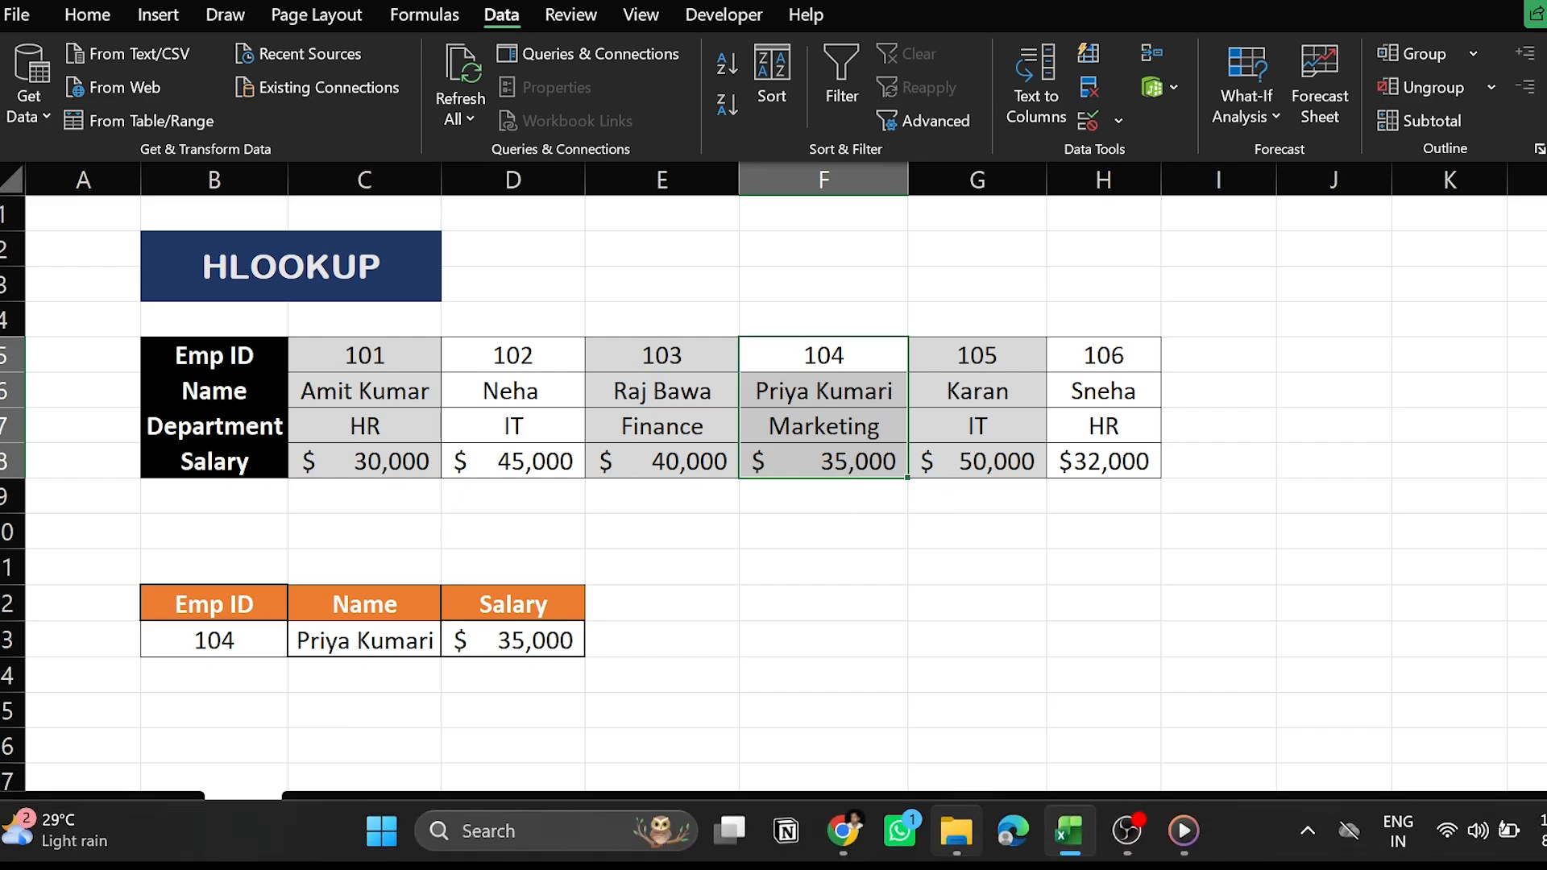
{"action": "mouse_move", "coordinate": [1068, 831]}
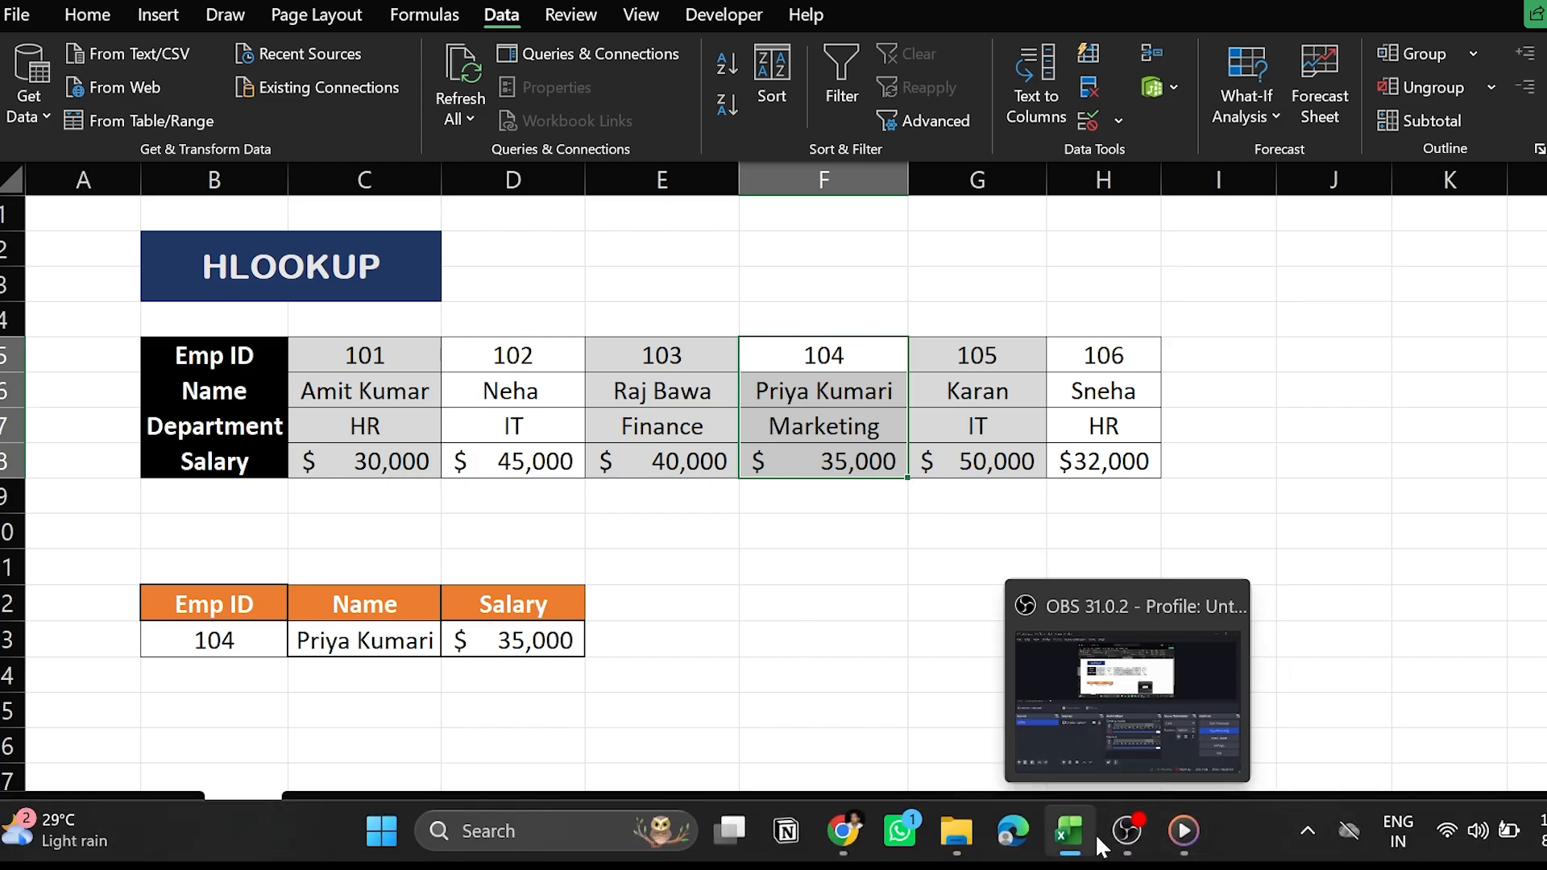
{"action": "left_click", "coordinate": [1126, 832]}
{"action": "left_click", "coordinate": [1231, 598]}
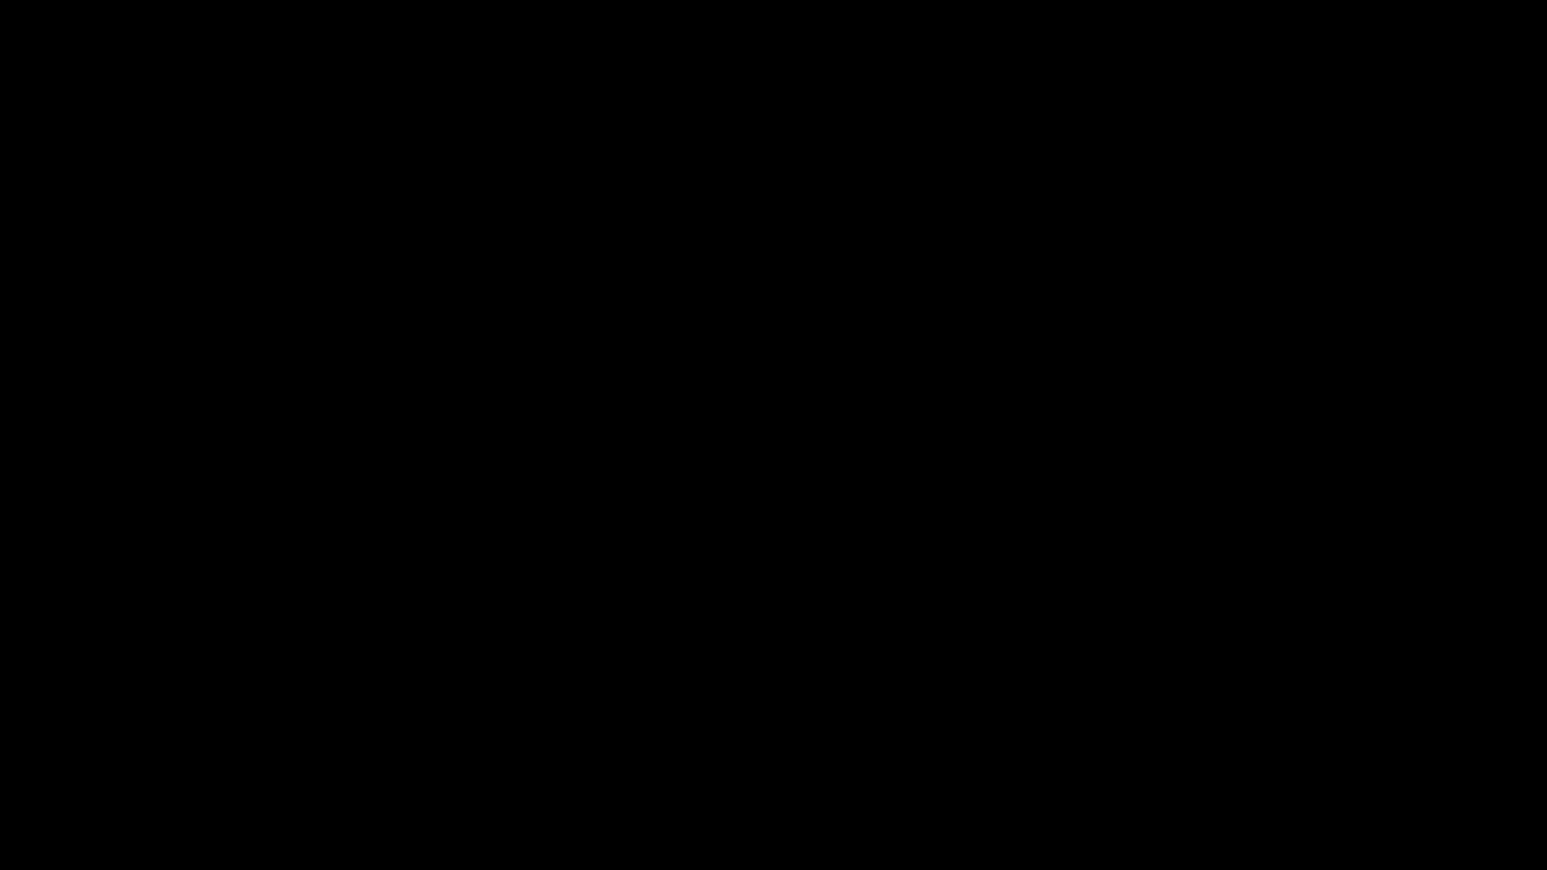